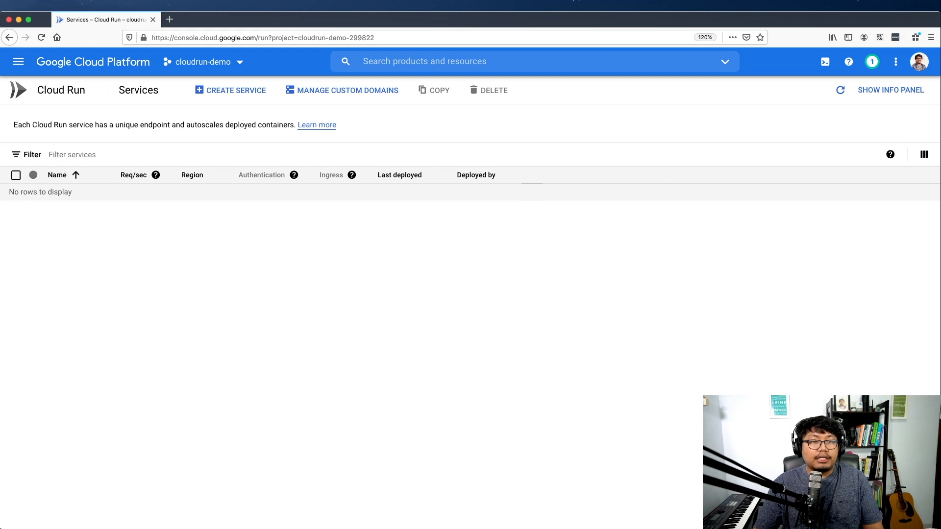
Start a new fully managed Cloud Run service named app-us-central1 in the us-central1 (Iowa) region
{"action": "mouse_move", "coordinate": [352, 175]}
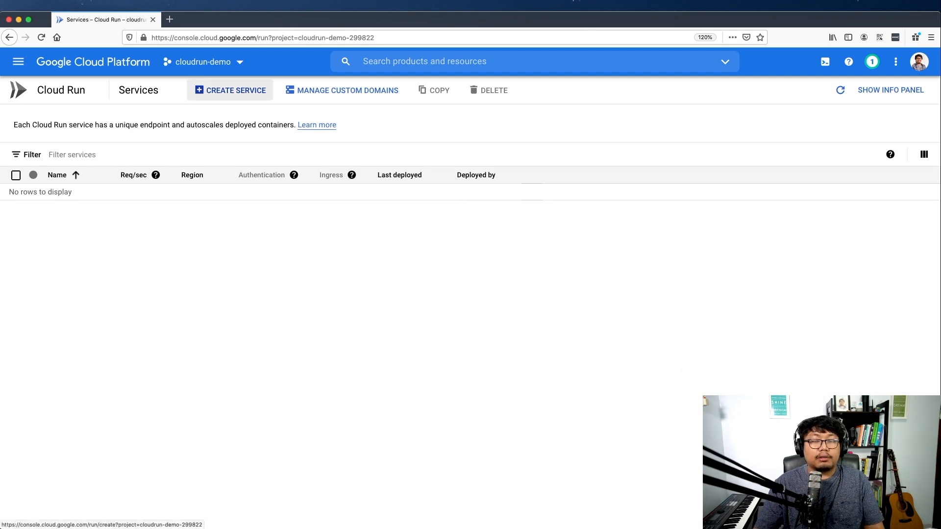
{"action": "left_click", "coordinate": [230, 90]}
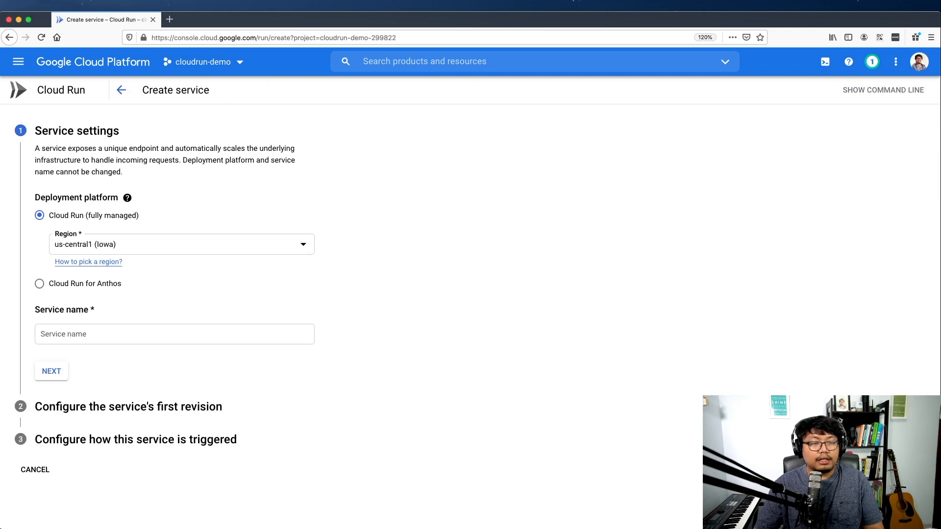
{"action": "left_click", "coordinate": [108, 335]}
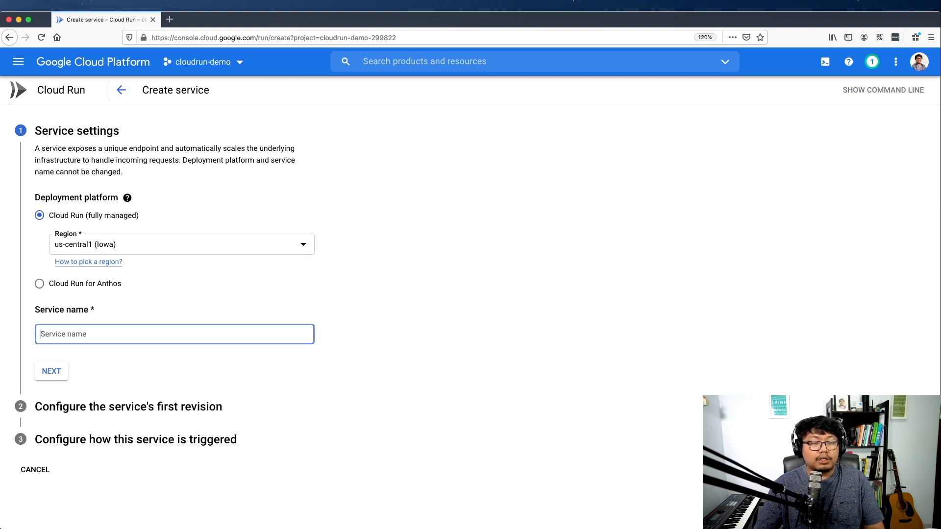
{"action": "type", "text": "ap"}
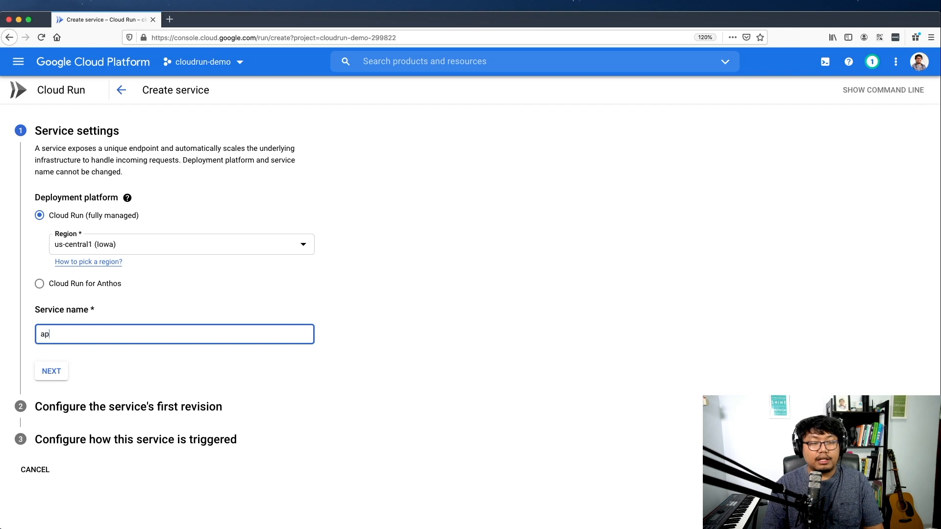
{"action": "type", "text": "p-us-central1"}
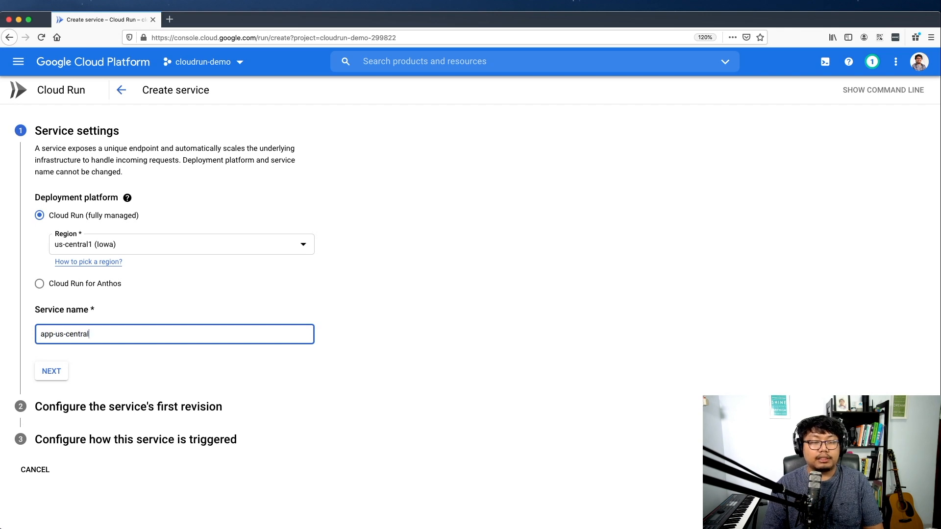
{"action": "key", "text": "Tab"}
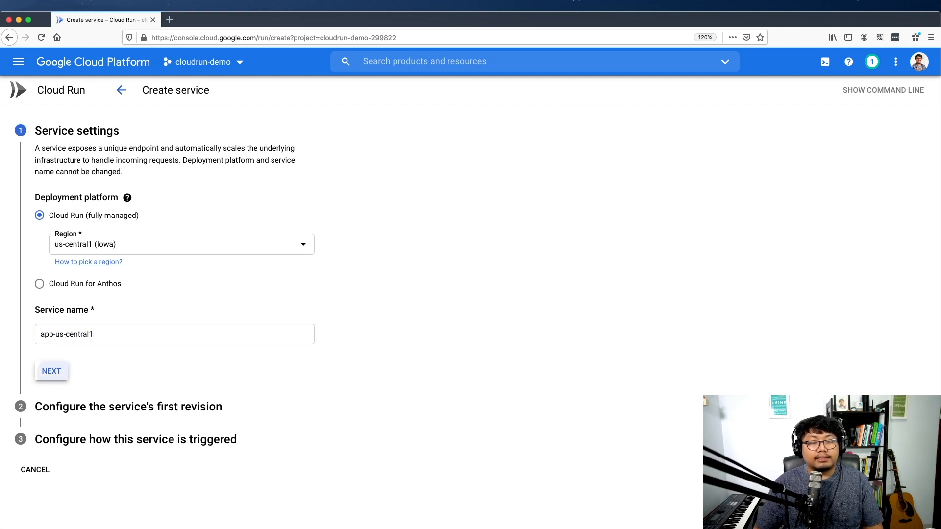
{"action": "key", "text": "Return"}
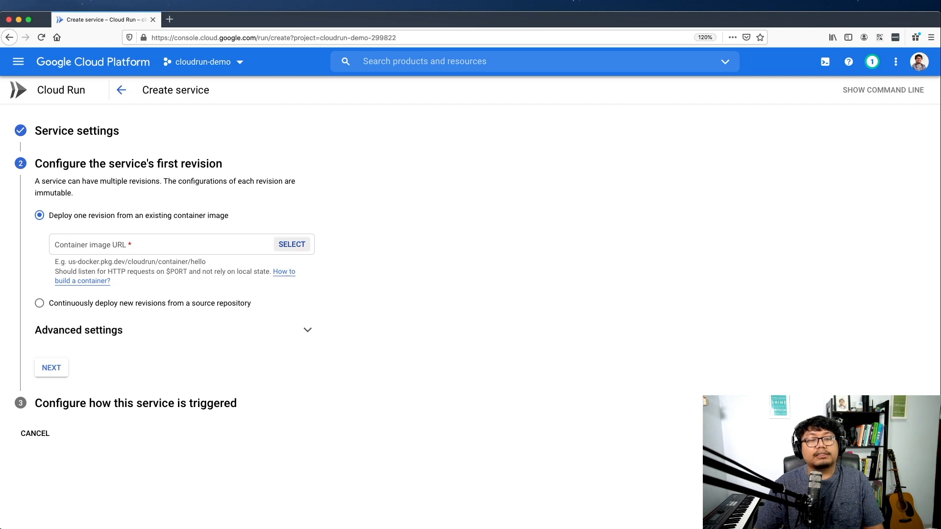
Choose the multi-region container image for the service's first revision and set its allocated memory to 128 MiB
{"action": "left_click", "coordinate": [291, 244]}
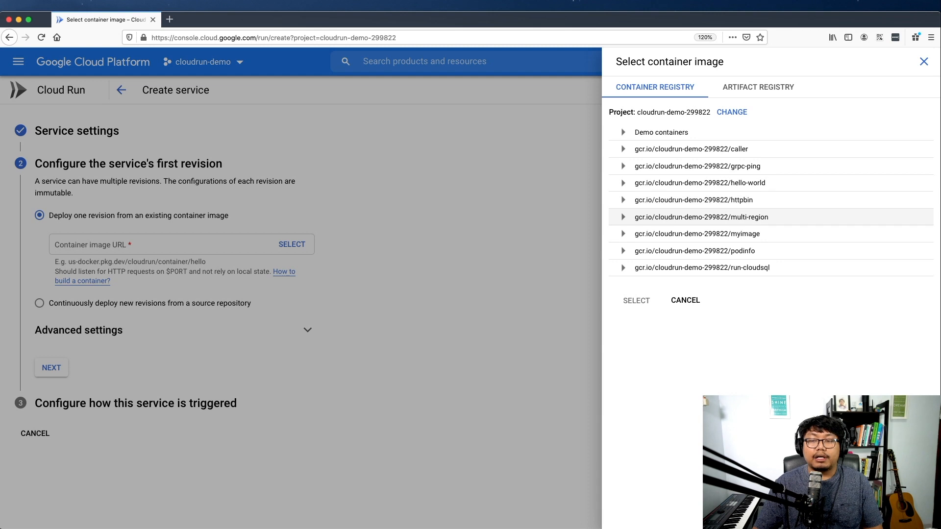
{"action": "left_click", "coordinate": [623, 217]}
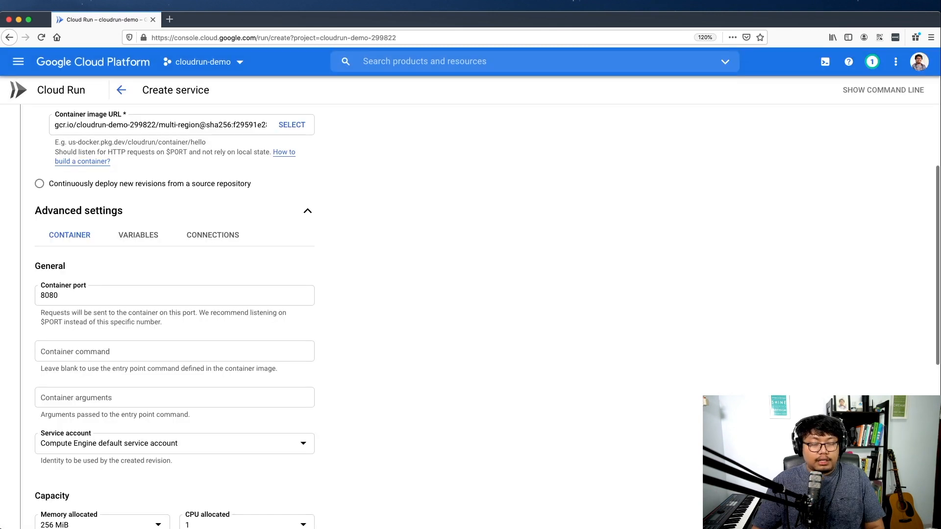
{"action": "scroll", "coordinate": [470, 314], "scroll_direction": "down", "scroll_amount": 3}
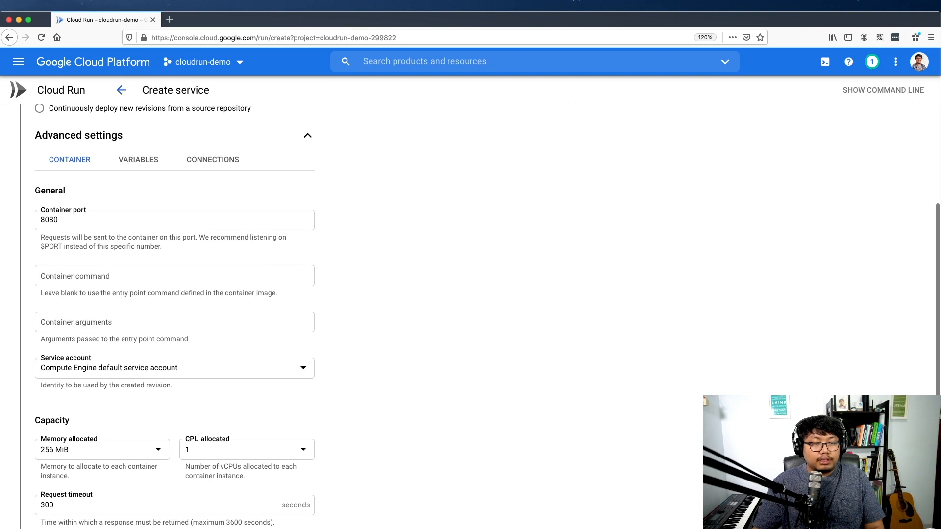
{"action": "scroll", "coordinate": [101, 346], "scroll_direction": "down", "scroll_amount": 3}
{"action": "left_click", "coordinate": [102, 347]}
{"action": "left_click", "coordinate": [98, 355]}
{"action": "scroll", "coordinate": [98, 355], "scroll_direction": "down", "scroll_amount": 3}
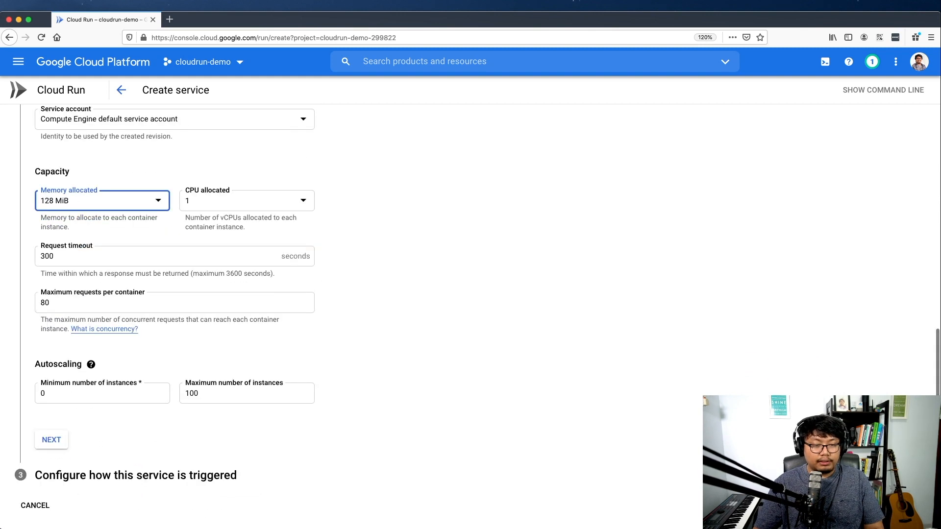
Create the app-us-central1 service with all traffic and unauthenticated invocations allowed
{"action": "left_click", "coordinate": [51, 440]}
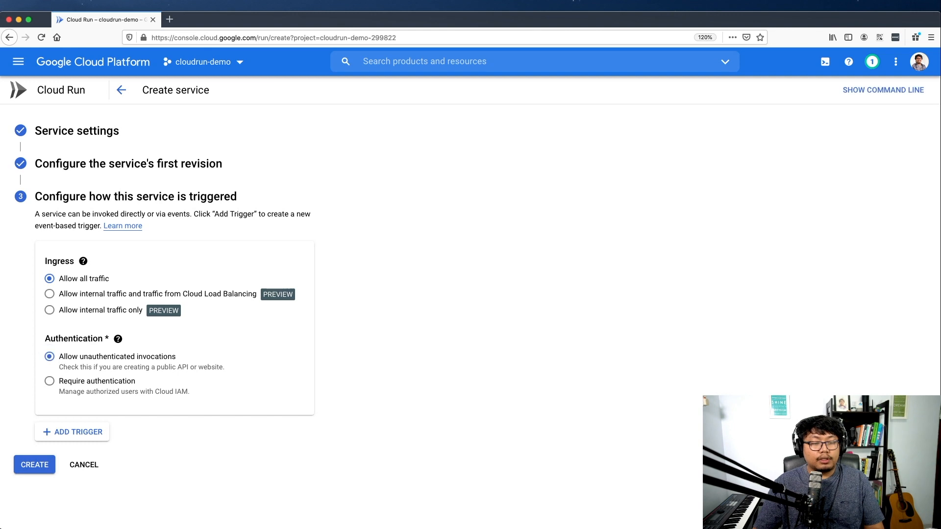
{"action": "left_click", "coordinate": [34, 464]}
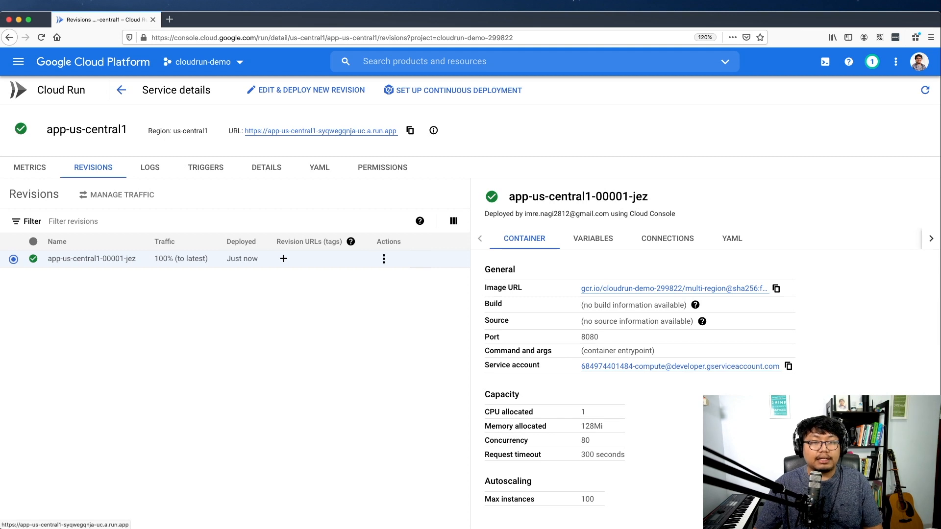
Open the URL of the deployed app-us-central1 service and examine the project and region text it returns
{"action": "left_click", "coordinate": [320, 131]}
{"action": "key", "text": "super+plus"}
{"action": "key", "text": "super+plus"}
{"action": "key", "text": "super+plus"}
{"action": "key", "text": "super+plus"}
{"action": "key", "text": "super+plus"}
{"action": "key", "text": "super+plus"}
{"action": "key", "text": "super+plus"}
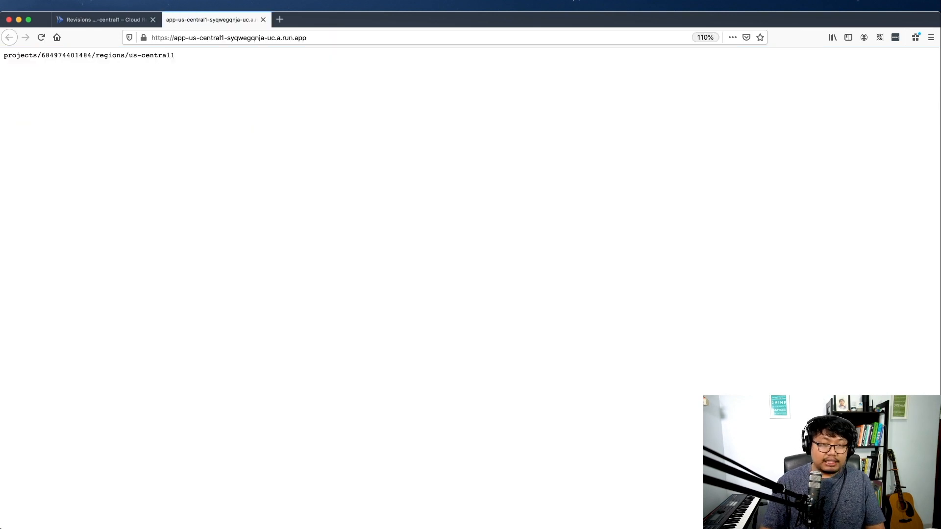
{"action": "key", "text": "super+plus"}
{"action": "key", "text": "super+plus"}
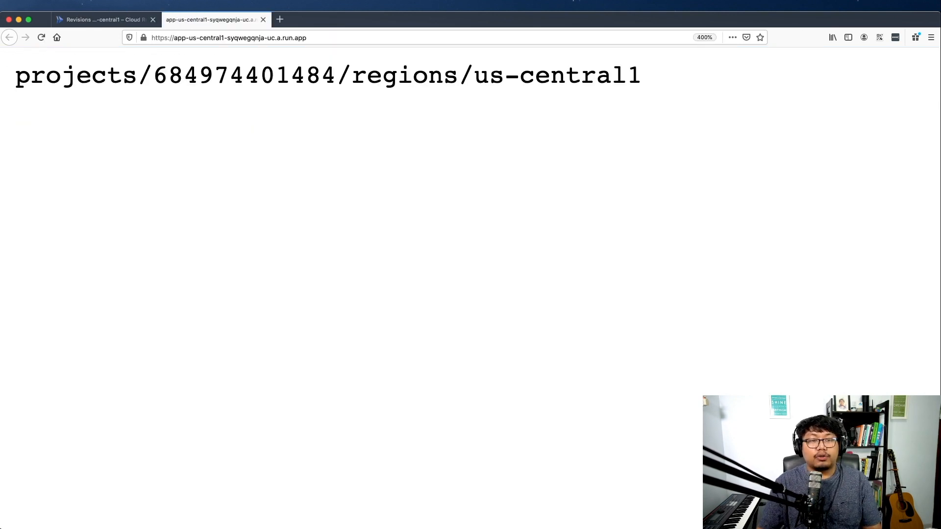
{"action": "key", "text": "super+0"}
{"action": "key", "text": "super+plus"}
{"action": "key", "text": "super+plus"}
{"action": "key", "text": "super+plus"}
{"action": "key", "text": "super+plus"}
{"action": "key", "text": "super+plus"}
{"action": "key", "text": "super+plus"}
{"action": "key", "text": "super+plus"}
{"action": "key", "text": "super+plus"}
{"action": "key", "text": "super+plus"}
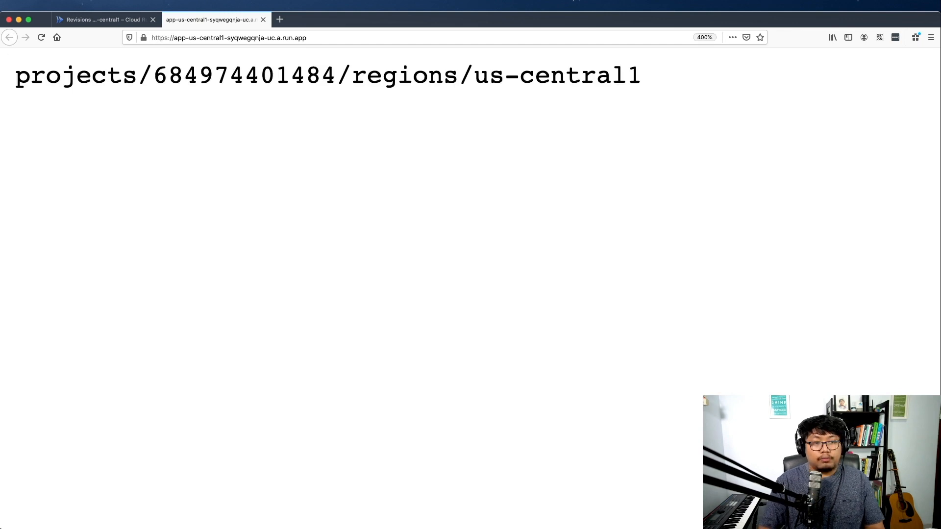
{"action": "left_click_drag", "start_coordinate": [168, 77], "coordinate": [382, 77]}
{"action": "left_click", "coordinate": [382, 79]}
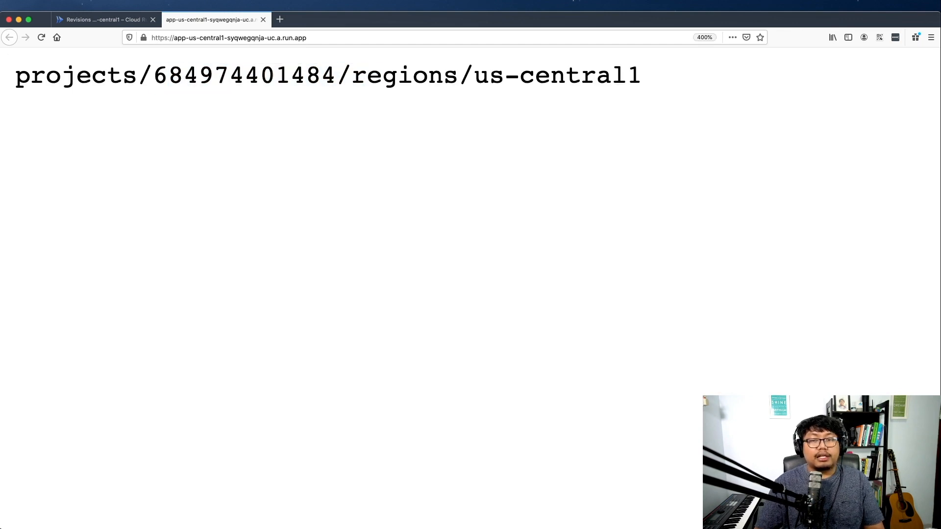
{"action": "left_click_drag", "start_coordinate": [489, 76], "coordinate": [642, 78]}
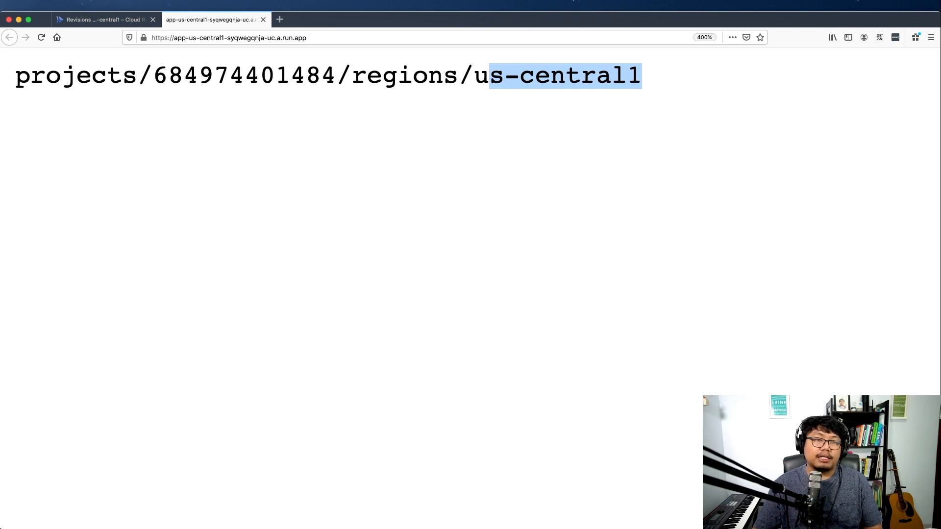
Return to the Cloud Run console and start a second service named app-eu-west4 in the europe-west4 (Netherlands) region
{"action": "left_click", "coordinate": [103, 20]}
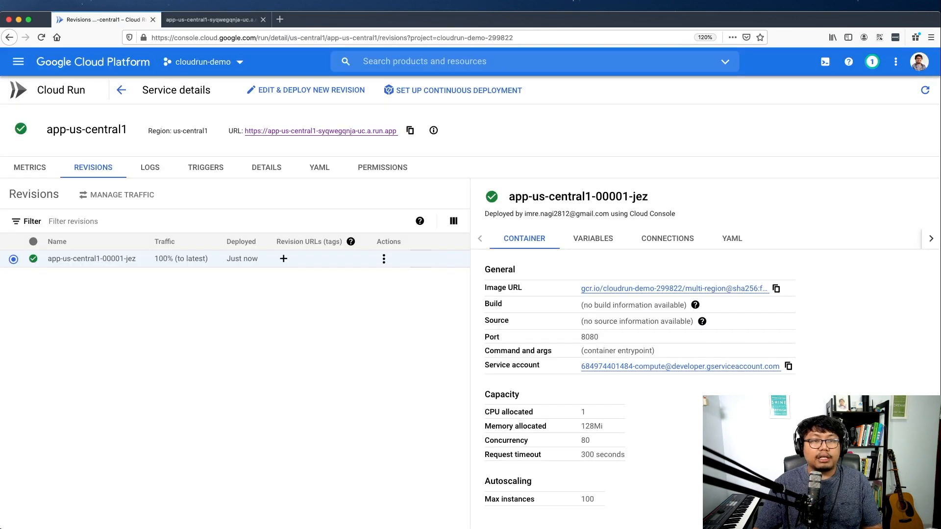
{"action": "left_click", "coordinate": [120, 88]}
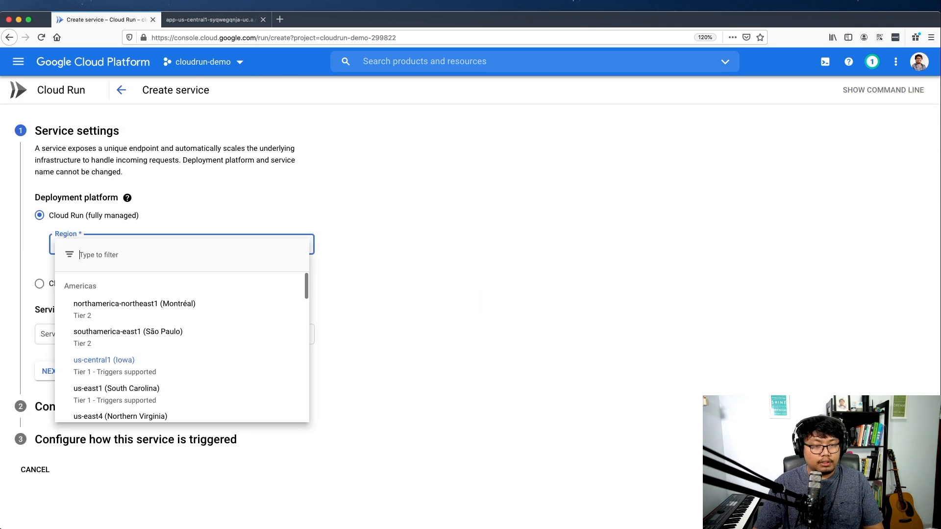
{"action": "scroll", "coordinate": [181, 343], "scroll_direction": "down", "scroll_amount": 5}
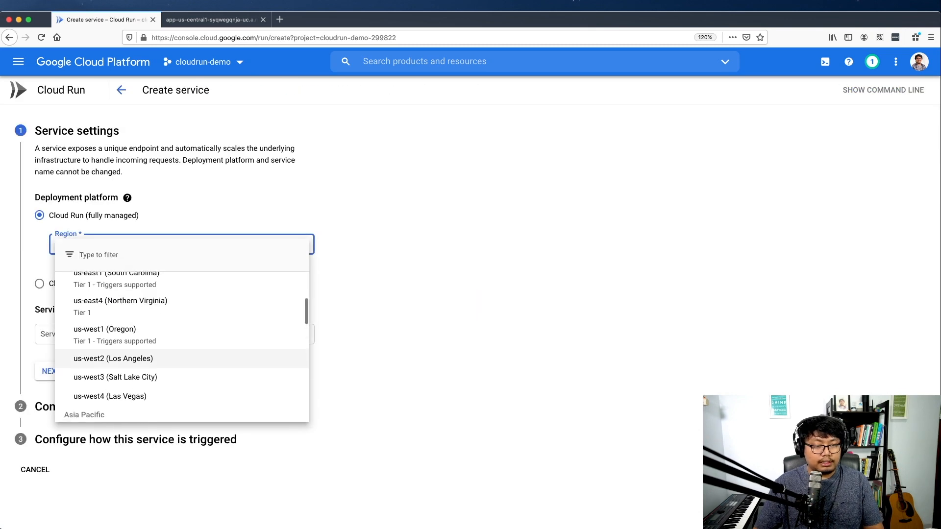
{"action": "scroll", "coordinate": [182, 343], "scroll_direction": "down", "scroll_amount": 10}
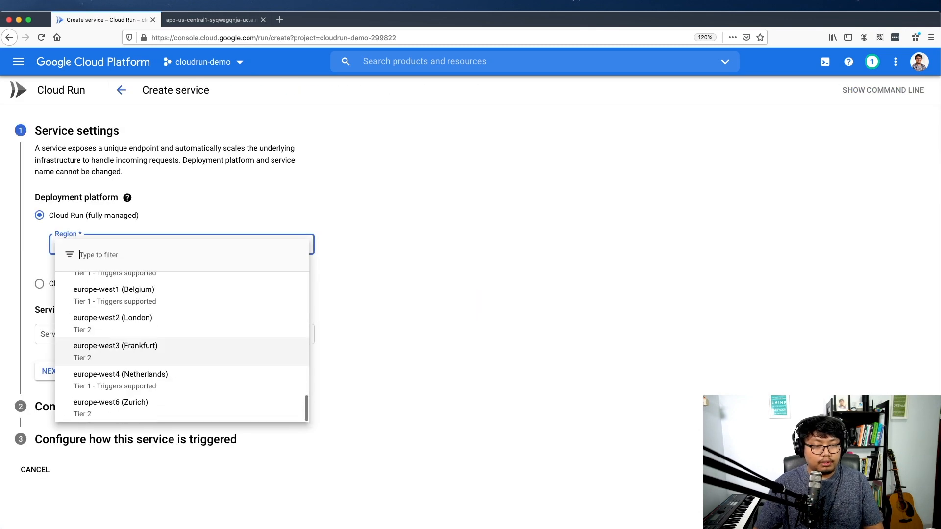
{"action": "left_click", "coordinate": [121, 377]}
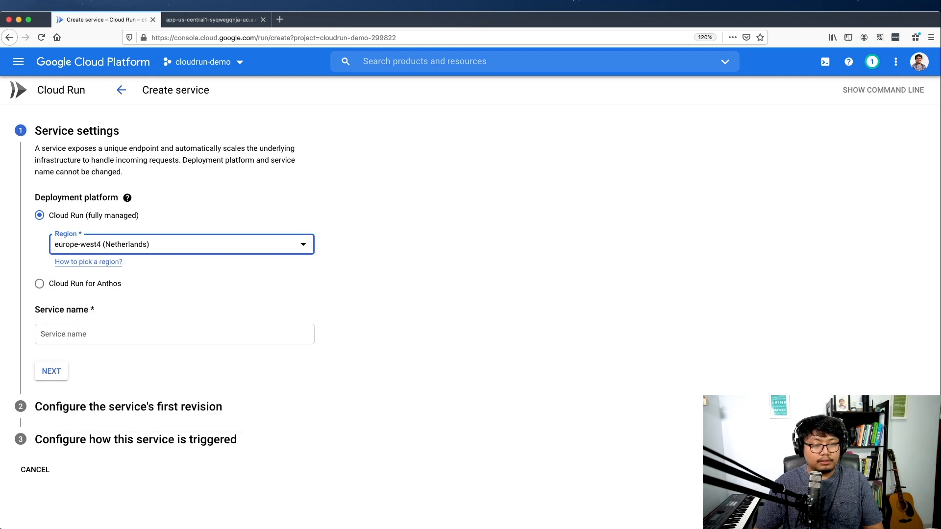
{"action": "left_click", "coordinate": [147, 334]}
{"action": "type", "text": "app-"}
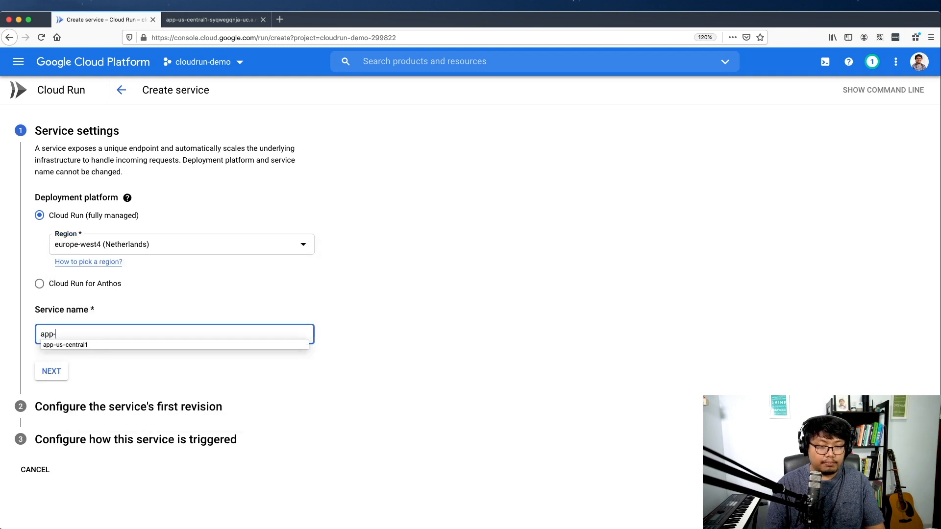
{"action": "type", "text": "eu-west4"}
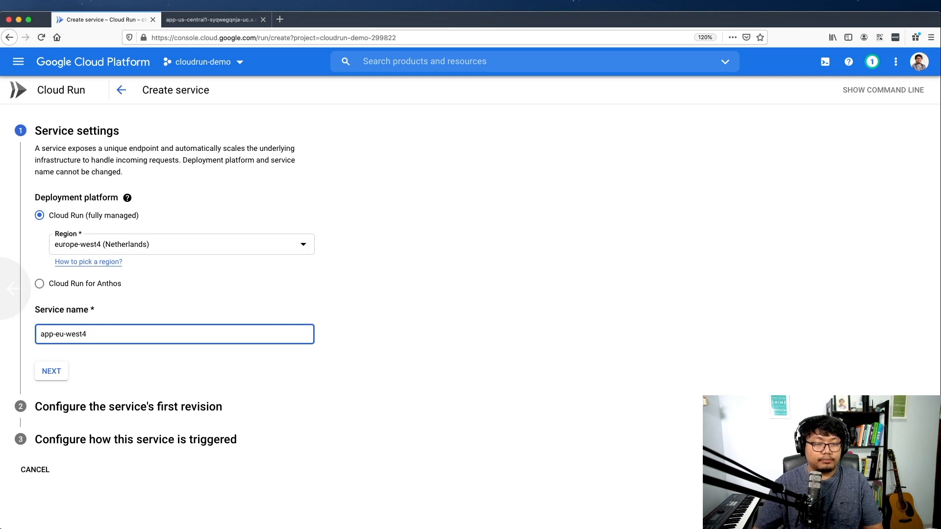
{"action": "left_click", "coordinate": [56, 371]}
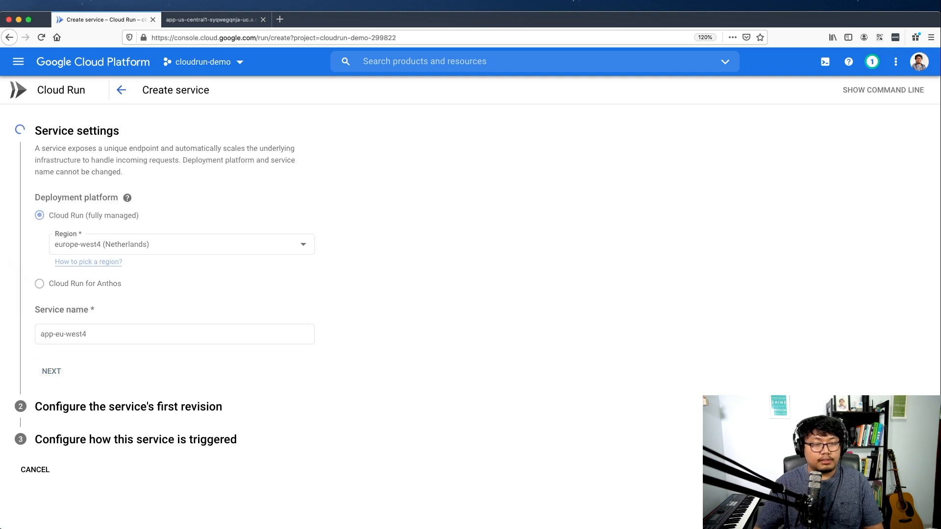
Choose the multi-region container image from the container registry for the app-eu-west4 service
{"action": "left_click", "coordinate": [291, 244]}
{"action": "key", "text": "super+0"}
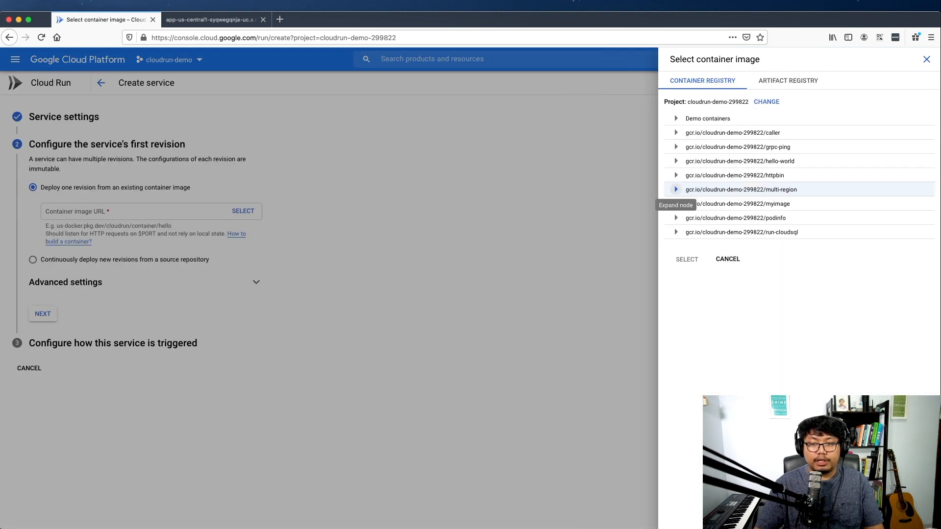
{"action": "left_click", "coordinate": [675, 189]}
{"action": "left_click", "coordinate": [687, 274]}
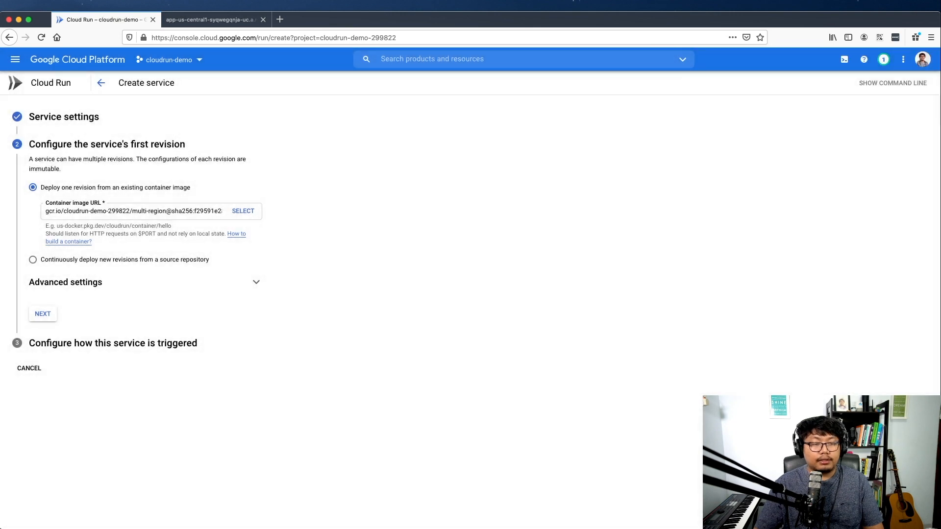
Set the allocated memory of the app-eu-west4 service to 128 MiB and create the service
{"action": "left_click", "coordinate": [66, 283]}
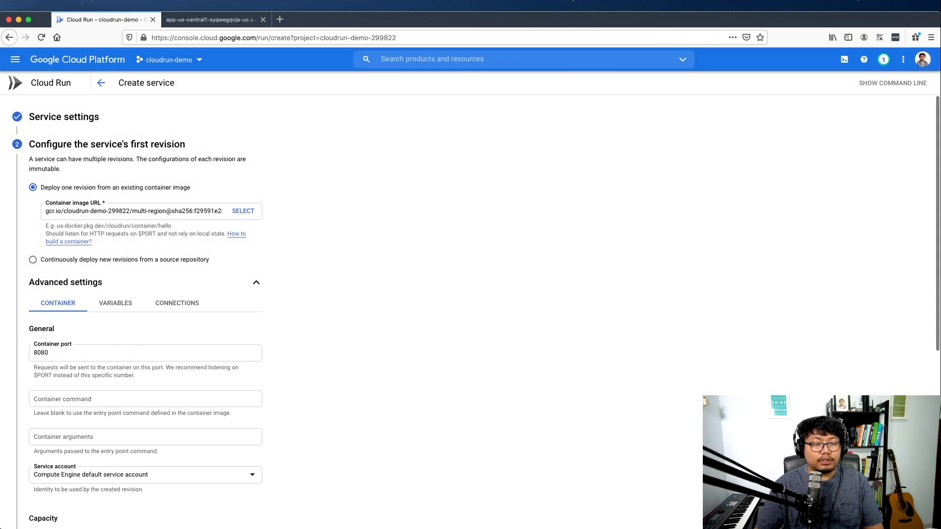
{"action": "scroll", "coordinate": [145, 314], "scroll_direction": "down", "scroll_amount": 2}
{"action": "scroll", "coordinate": [145, 313], "scroll_direction": "down", "scroll_amount": 1}
{"action": "left_click", "coordinate": [85, 418]}
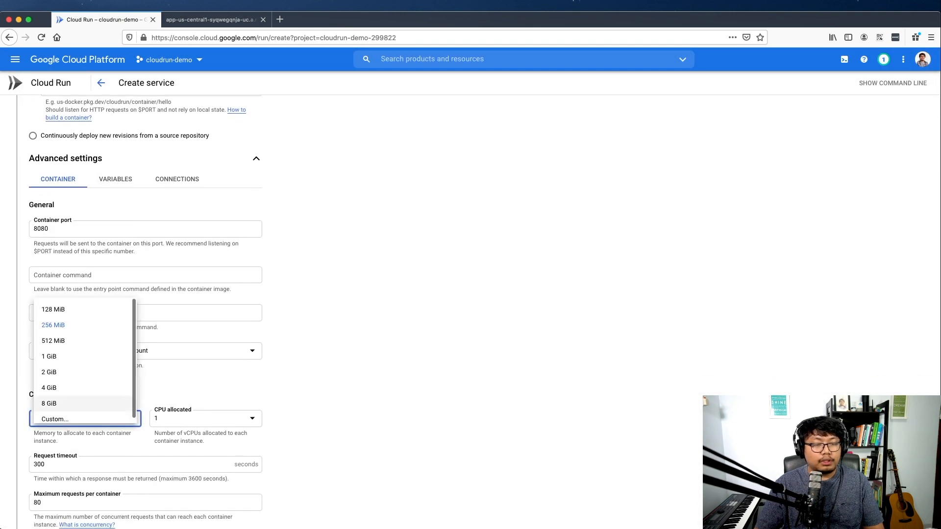
{"action": "left_click", "coordinate": [74, 309]}
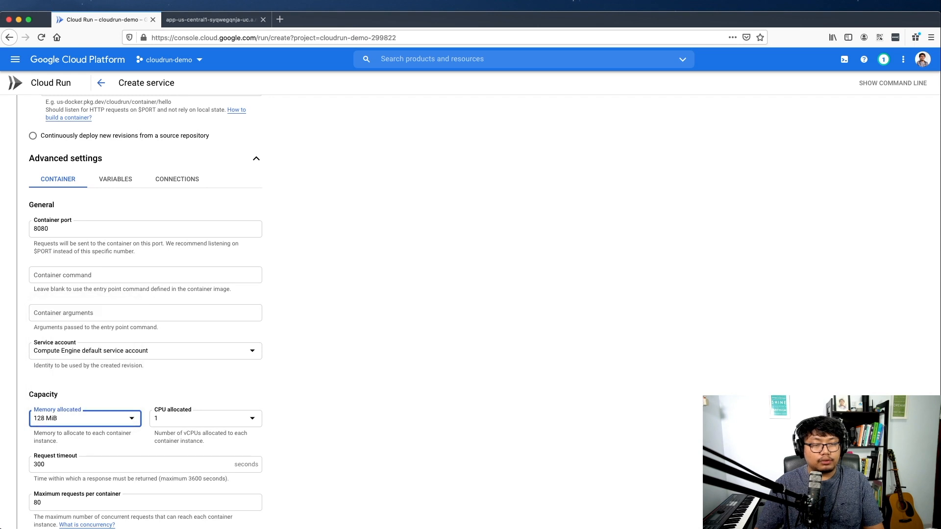
{"action": "scroll", "coordinate": [145, 314], "scroll_direction": "down", "scroll_amount": 5}
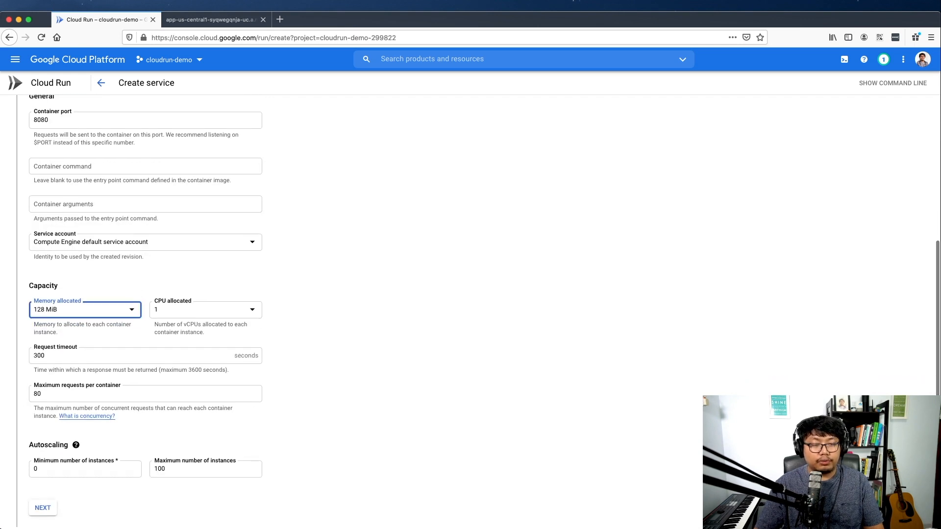
{"action": "scroll", "coordinate": [145, 314], "scroll_direction": "down", "scroll_amount": 3}
{"action": "left_click", "coordinate": [43, 454]}
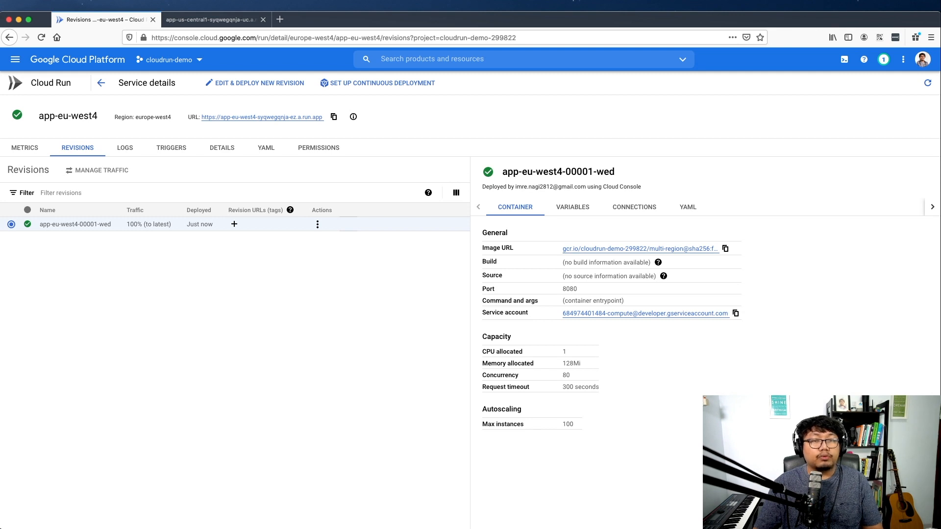
Open the URL of the deployed app-eu-west4 service and examine the project and region text it returns
{"action": "left_click", "coordinate": [262, 117]}
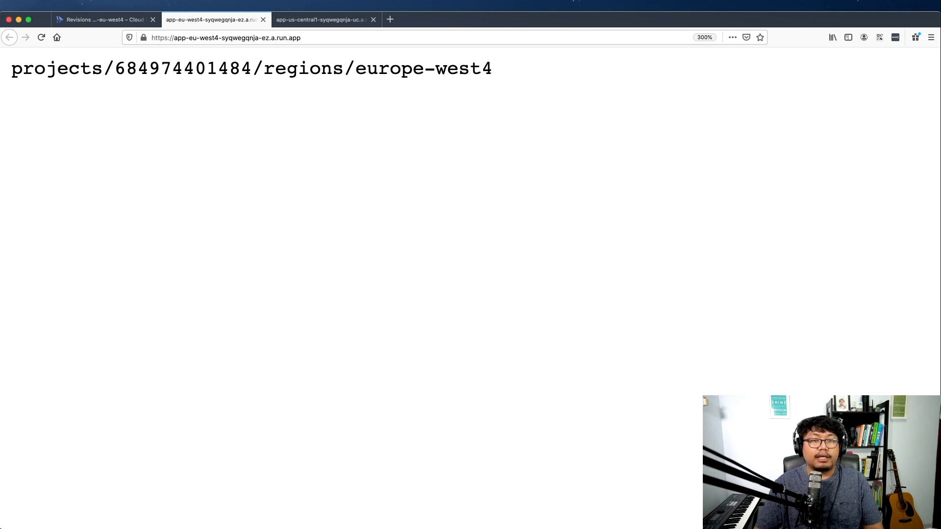
{"action": "left_click_drag", "start_coordinate": [149, 68], "coordinate": [229, 69]}
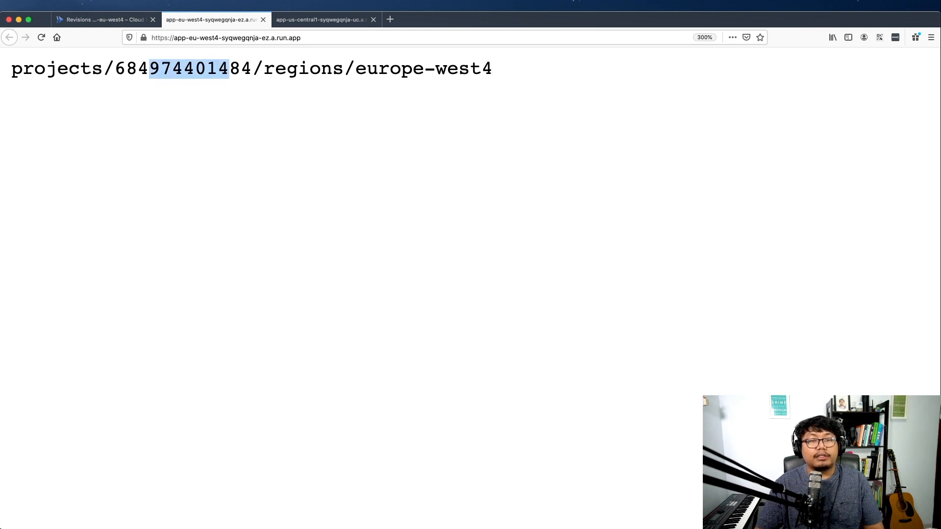
Examine the region name at the end of the text returned by the app-eu-west4 service, enlarged for reading
{"action": "left_click_drag", "start_coordinate": [355, 68], "coordinate": [493, 69]}
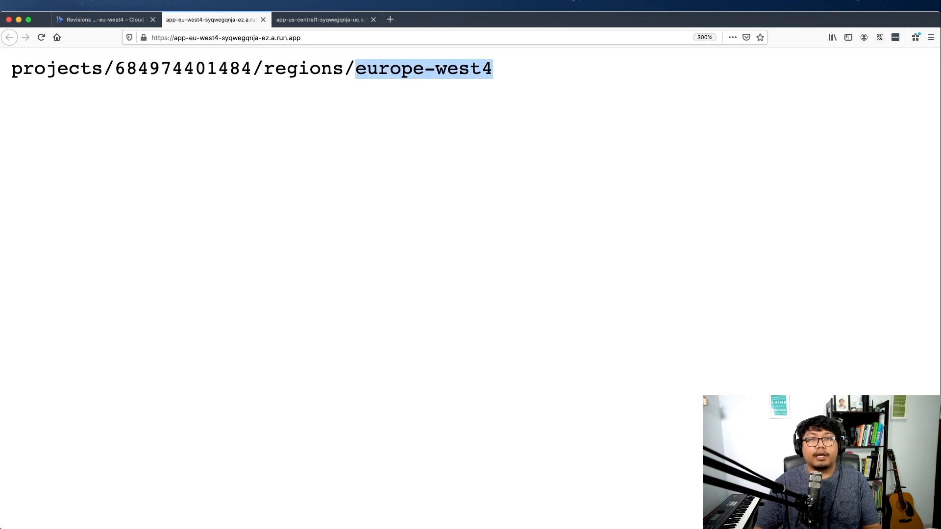
{"action": "key", "text": "super+0"}
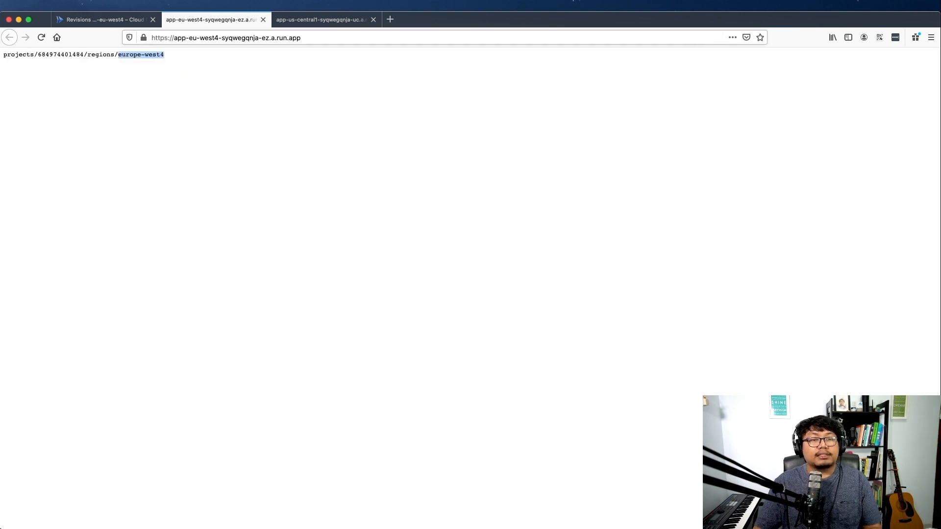
{"action": "key", "text": "super+plus"}
{"action": "key", "text": "super+plus"}
{"action": "key", "text": "super+plus"}
{"action": "key", "text": "super+plus"}
{"action": "key", "text": "super+plus"}
{"action": "key", "text": "super+plus"}
{"action": "key", "text": "super+plus"}
{"action": "key", "text": "super+plus"}
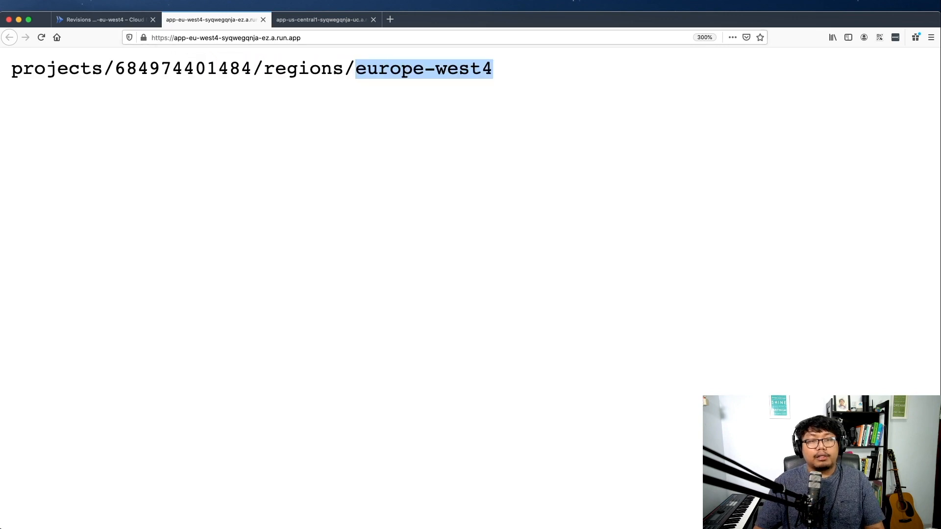
Return to the Cloud console and start creating a load balancer in the Network services load balancing section
{"action": "key", "text": "ctrl+Tab"}
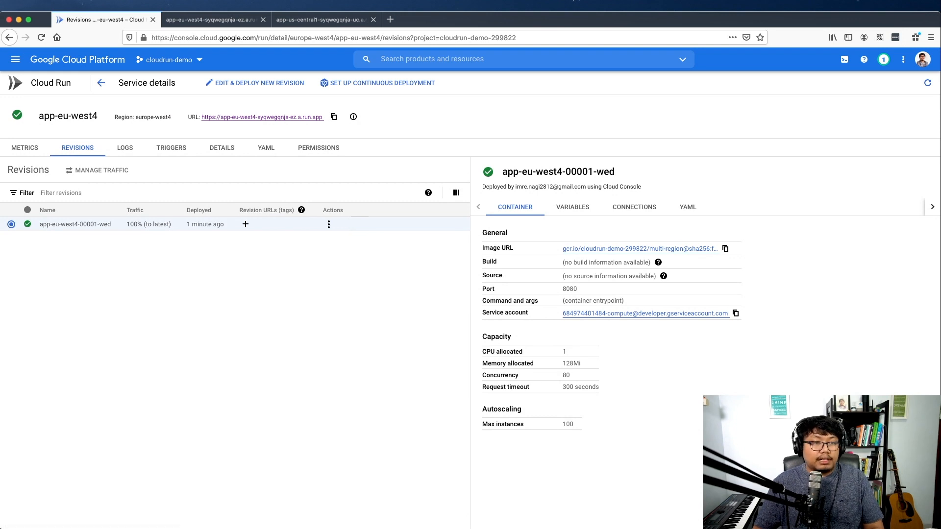
{"action": "left_click", "coordinate": [15, 60]}
{"action": "scroll", "coordinate": [64, 302], "scroll_direction": "down", "scroll_amount": 15}
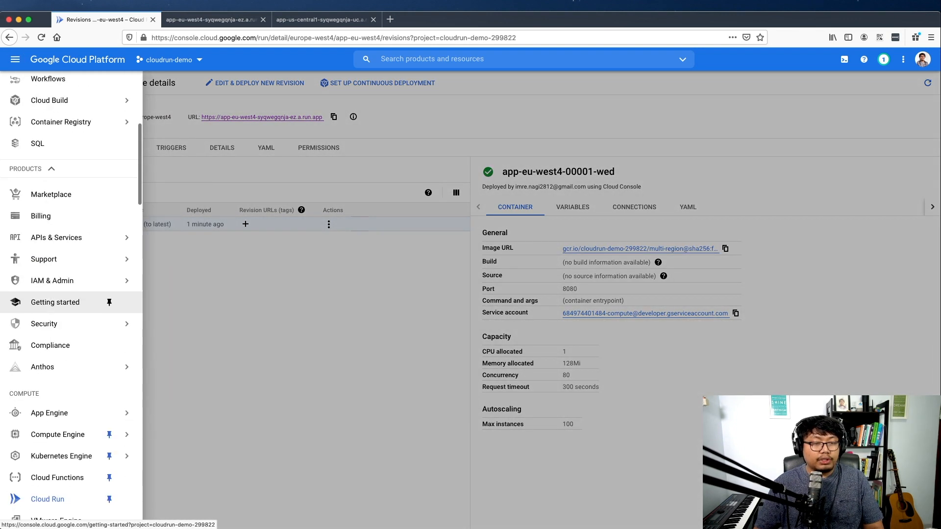
{"action": "mouse_move", "coordinate": [64, 325]}
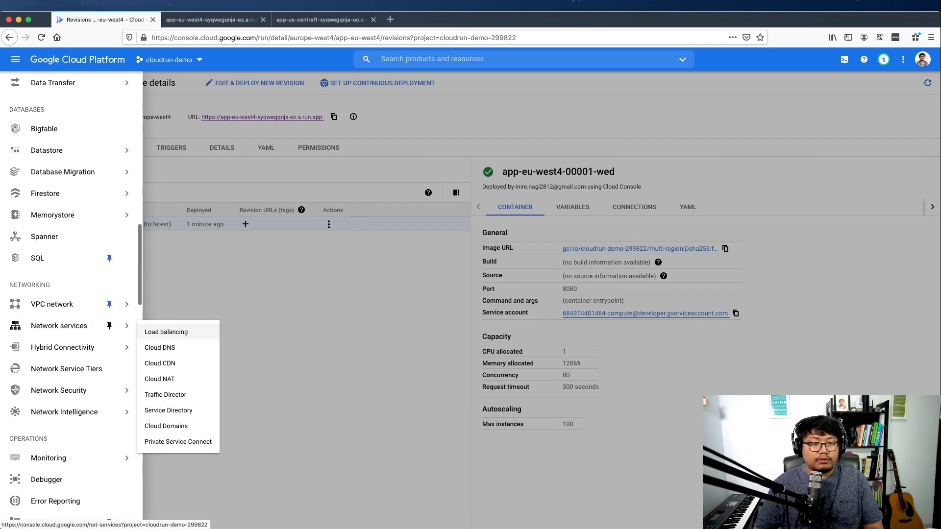
{"action": "left_click", "coordinate": [169, 332]}
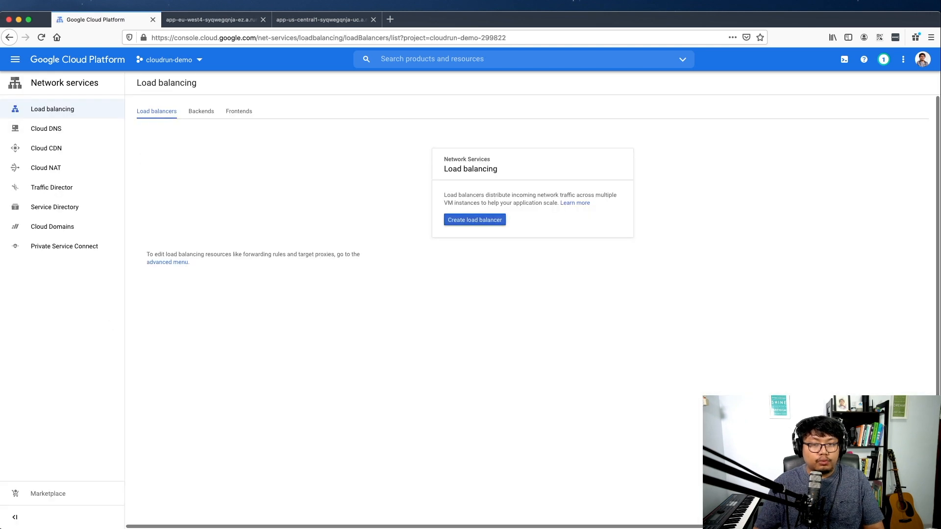
{"action": "left_click", "coordinate": [474, 220]}
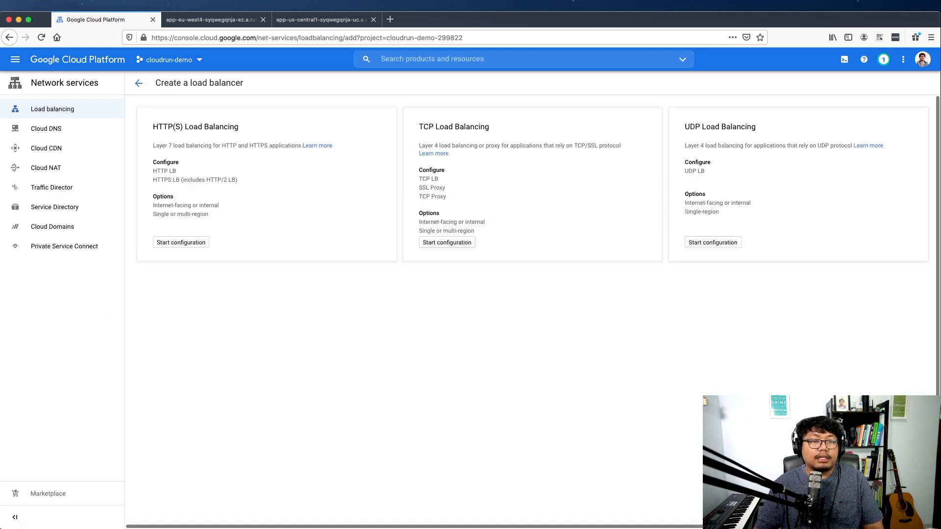
Choose HTTP(S) load balancing with traffic from Internet to my VMs, and name the load balancer app-lb
{"action": "left_click_drag", "start_coordinate": [153, 127], "coordinate": [230, 126]}
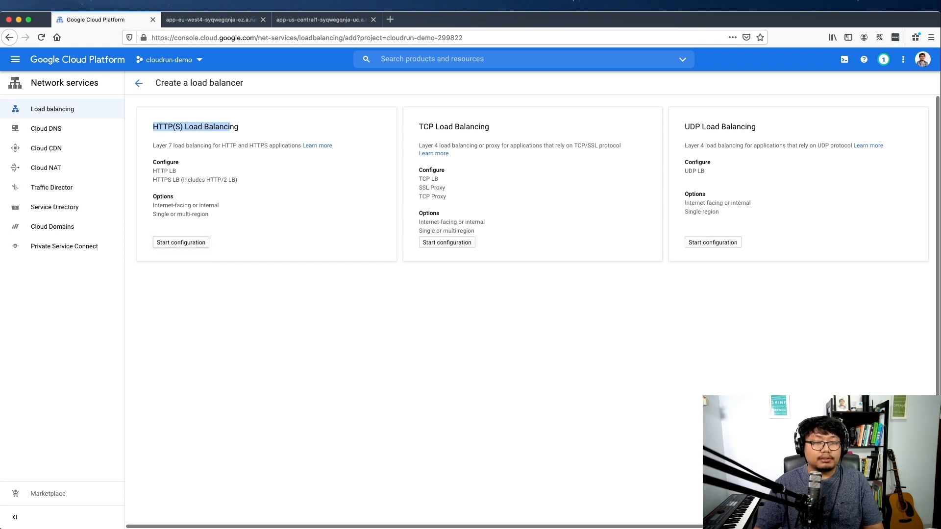
{"action": "left_click", "coordinate": [181, 243]}
{"action": "left_click_drag", "start_coordinate": [148, 135], "coordinate": [198, 135]}
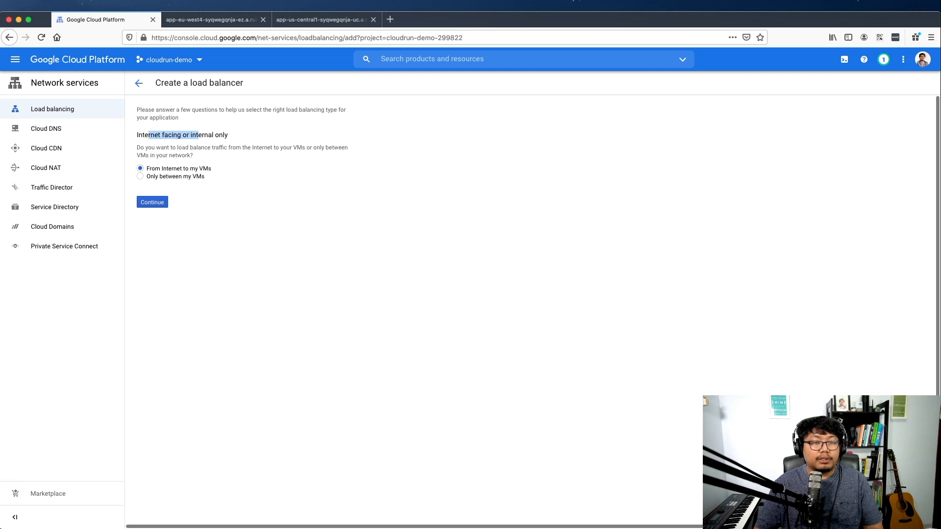
{"action": "left_click", "coordinate": [152, 202]}
{"action": "type", "text": "app-"}
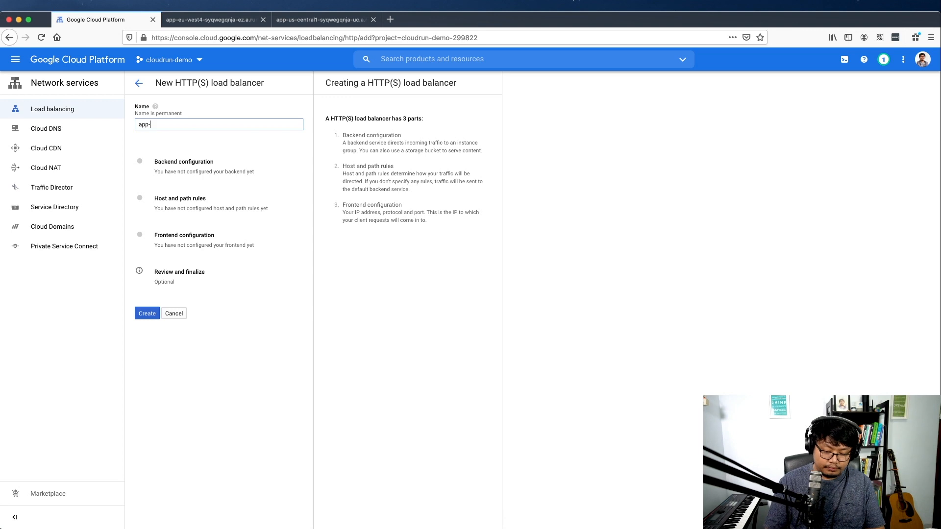
{"action": "key", "text": "BackSpace"}
{"action": "type", "text": "-ln"}
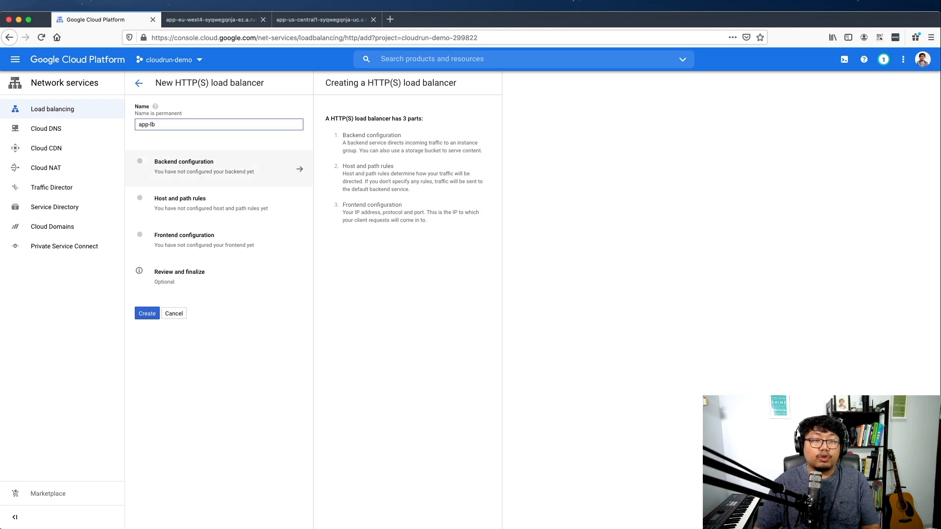
Start a new backend service named app-backend-service for the load balancer, with Serverless network endpoint group as its backend type
{"action": "left_click", "coordinate": [219, 168]}
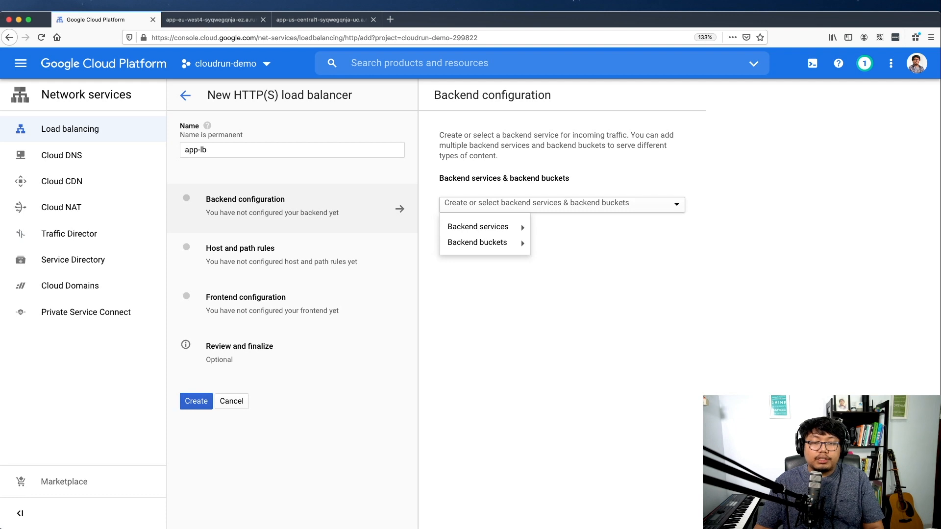
{"action": "mouse_move", "coordinate": [478, 226]}
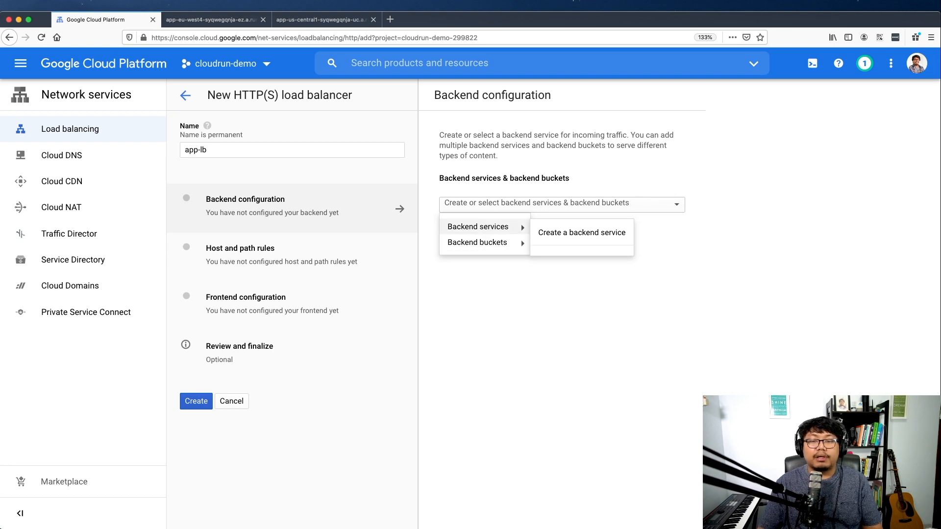
{"action": "left_click", "coordinate": [581, 233]}
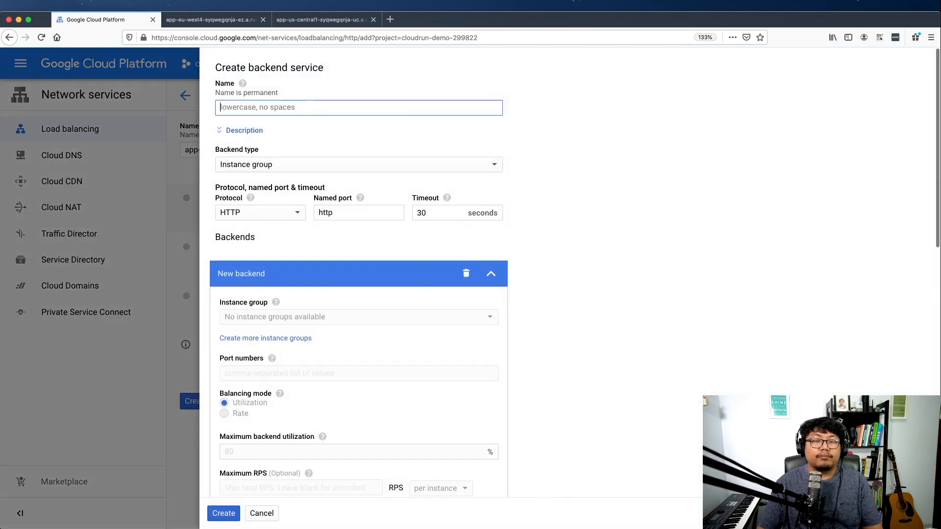
{"action": "type", "text": "app"}
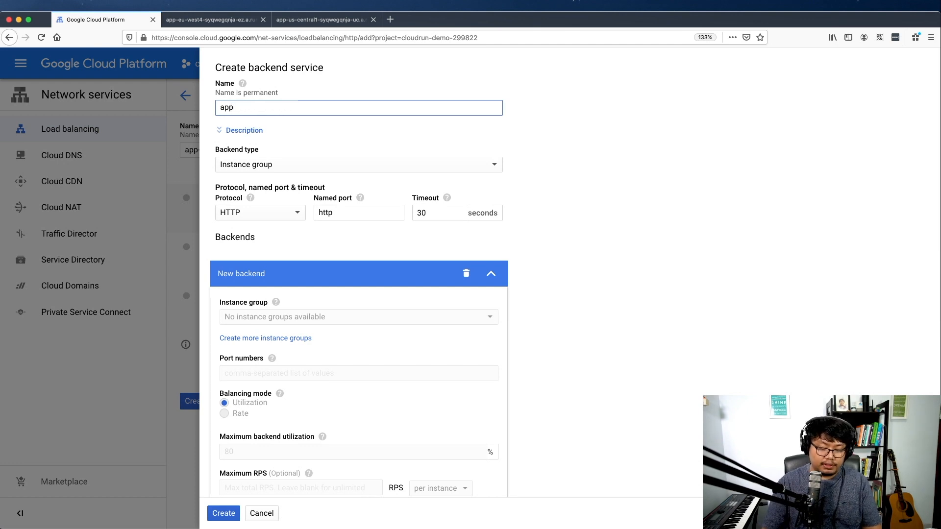
{"action": "type", "text": "-backend-"}
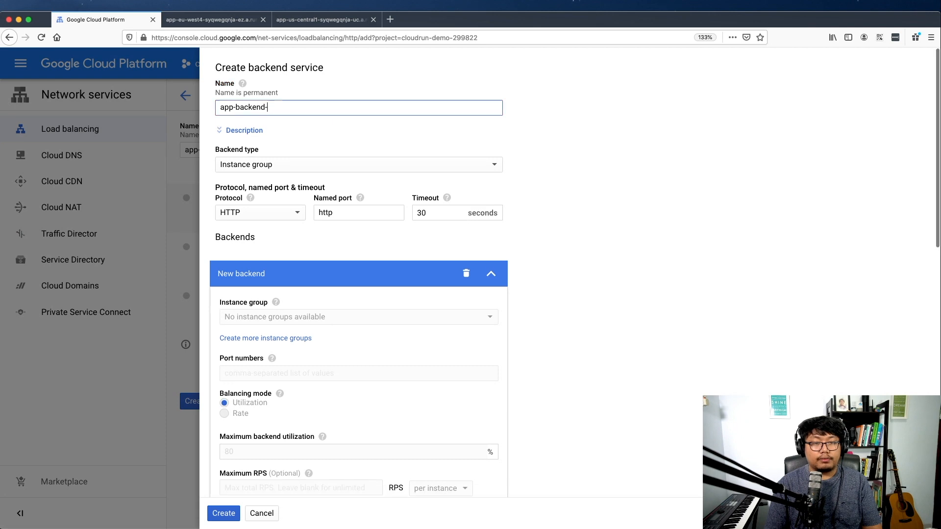
{"action": "type", "text": "service"}
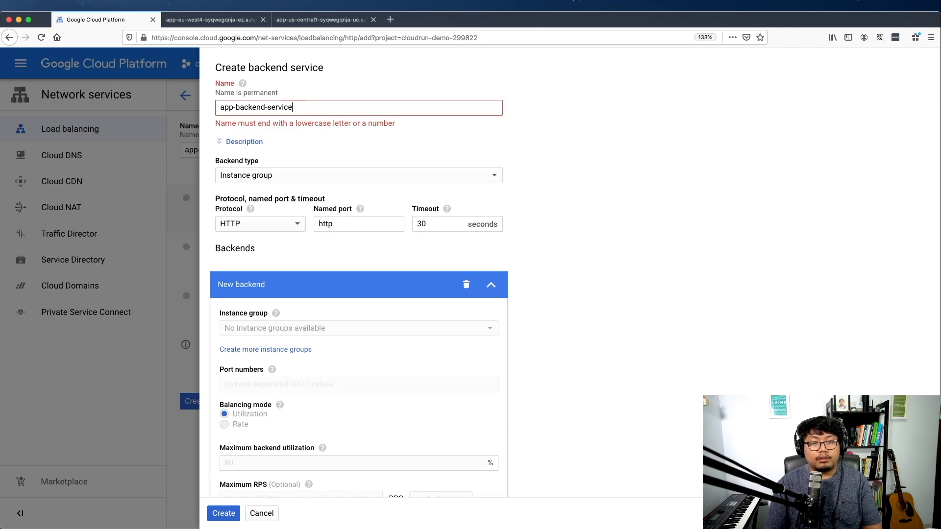
{"action": "left_click", "coordinate": [336, 167]}
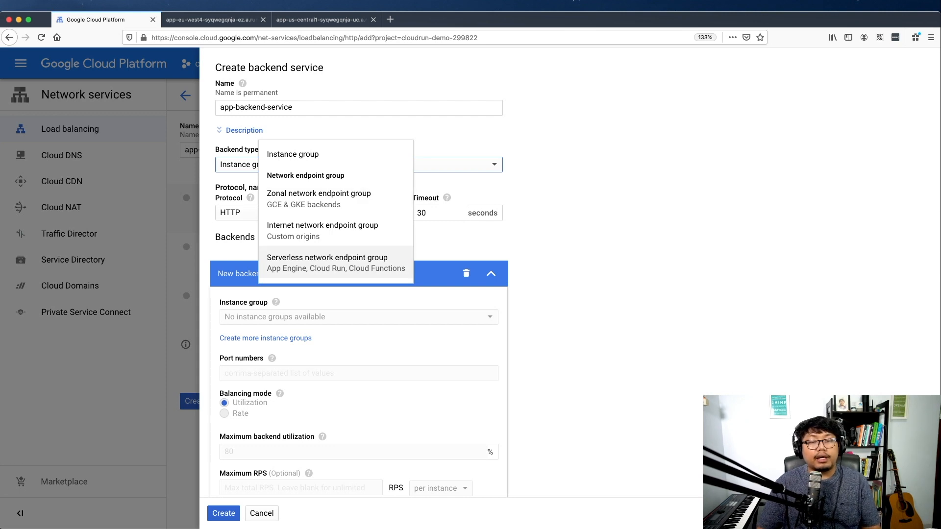
{"action": "left_click", "coordinate": [336, 263]}
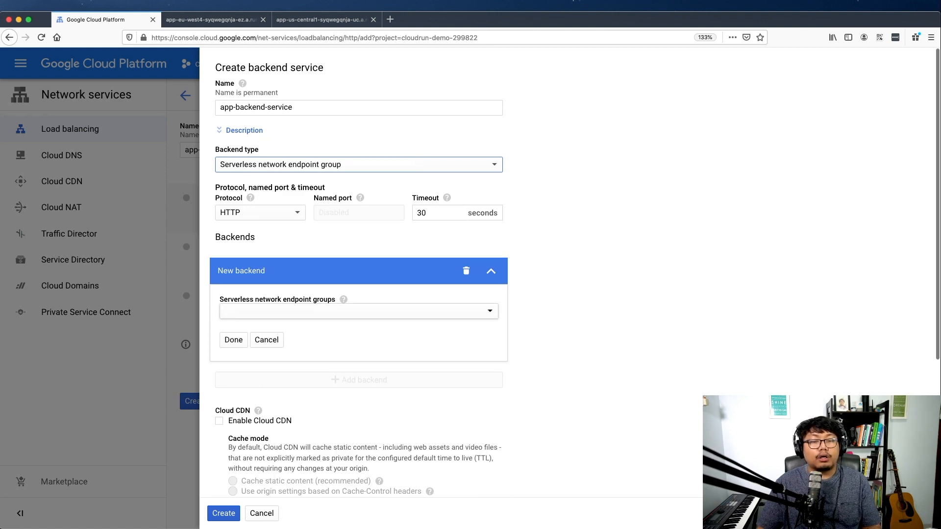
Create a serverless network endpoint group us-app in us-central1 (Iowa) for the Cloud Run service app-us-central1 as the first backend
{"action": "left_click", "coordinate": [358, 311]}
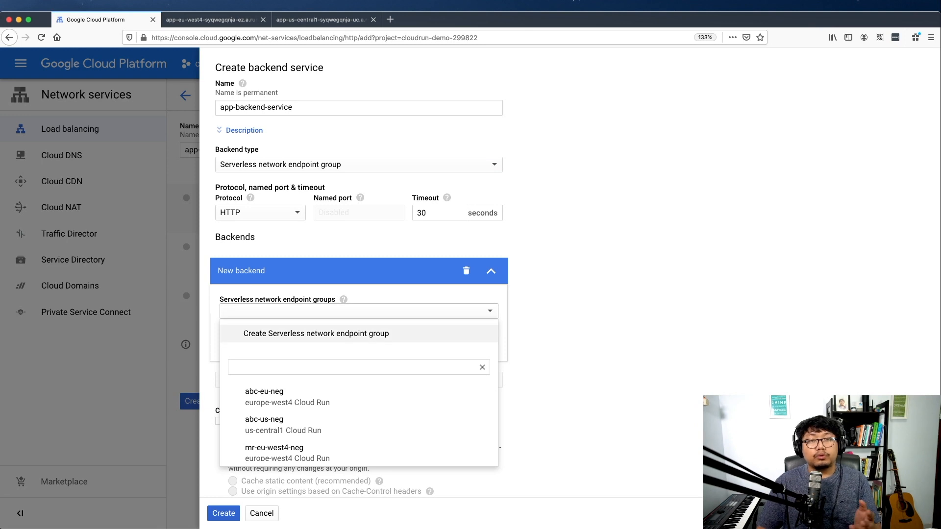
{"action": "left_click", "coordinate": [316, 333]}
{"action": "left_click", "coordinate": [590, 111]}
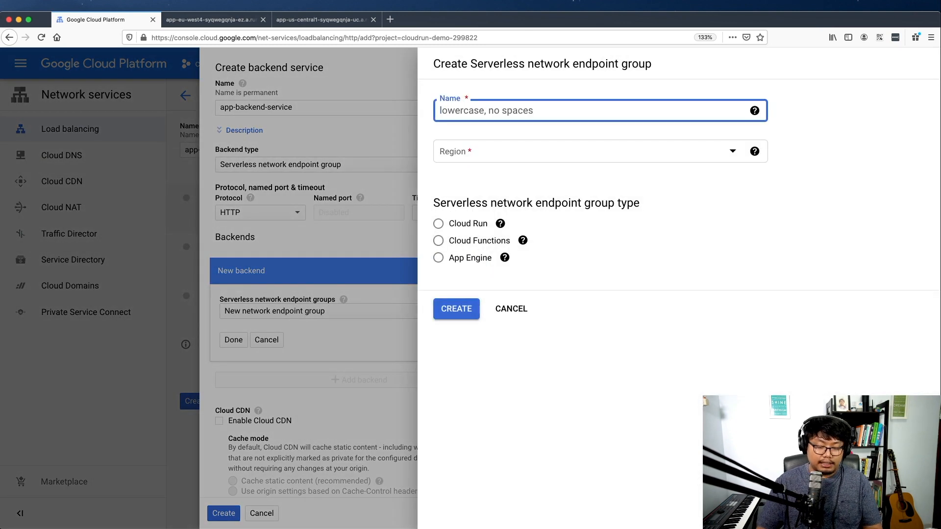
{"action": "type", "text": "us-app"}
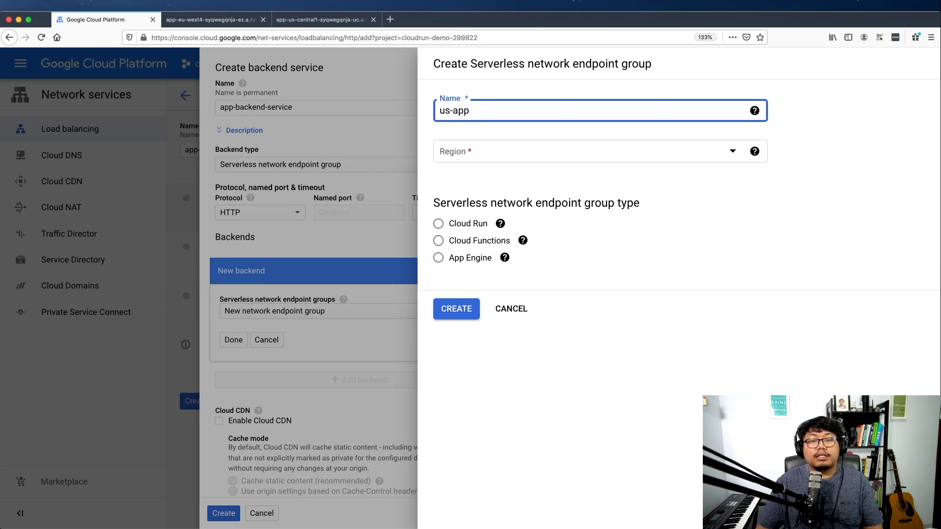
{"action": "left_click", "coordinate": [583, 152]}
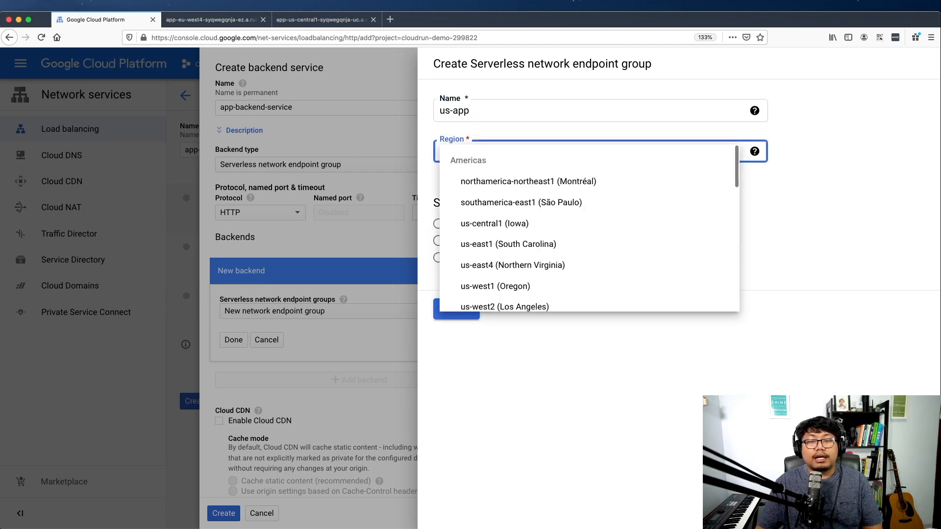
{"action": "left_click", "coordinate": [495, 224]}
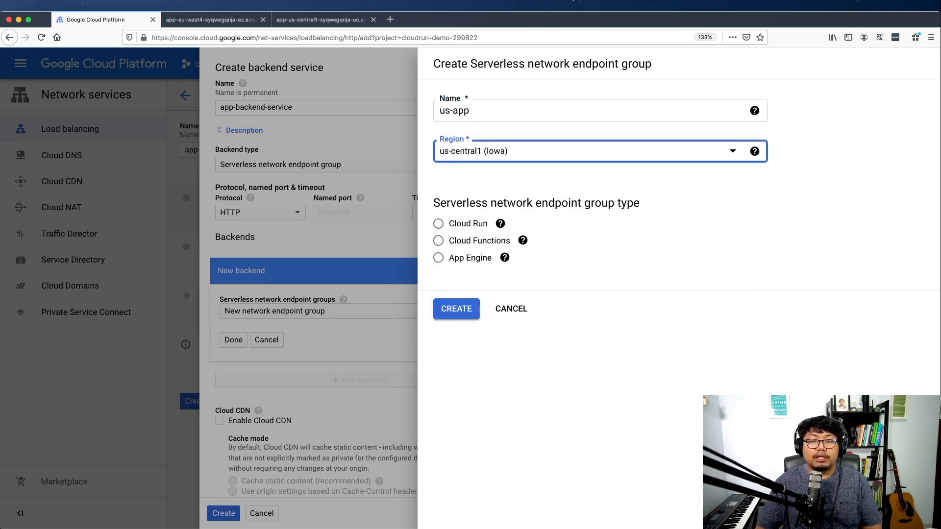
{"action": "left_click", "coordinate": [438, 223]}
{"action": "left_click", "coordinate": [608, 282]}
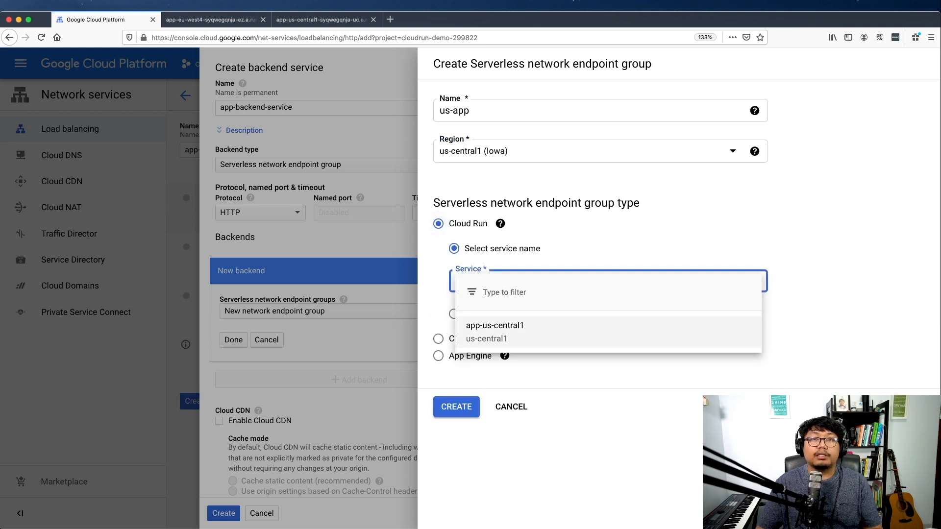
{"action": "left_click", "coordinate": [494, 331]}
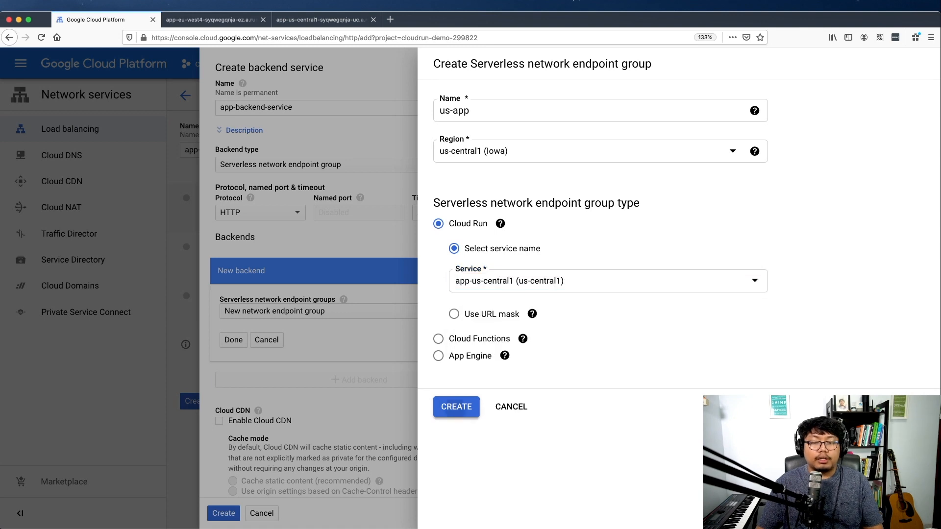
{"action": "left_click", "coordinate": [455, 407]}
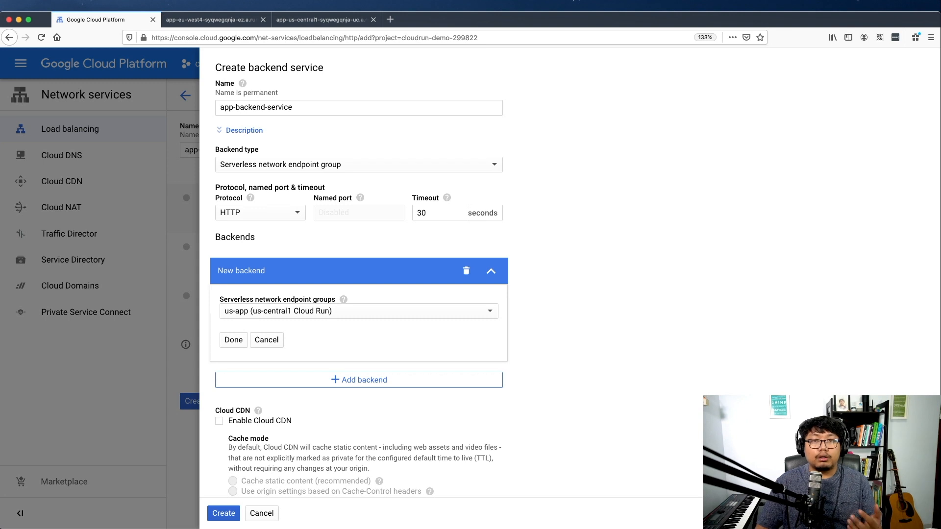
Add a second backend with a new serverless network endpoint group eu in europe-west4 (Netherlands) for the Cloud Run service app-eu-west4
{"action": "left_click", "coordinate": [358, 380]}
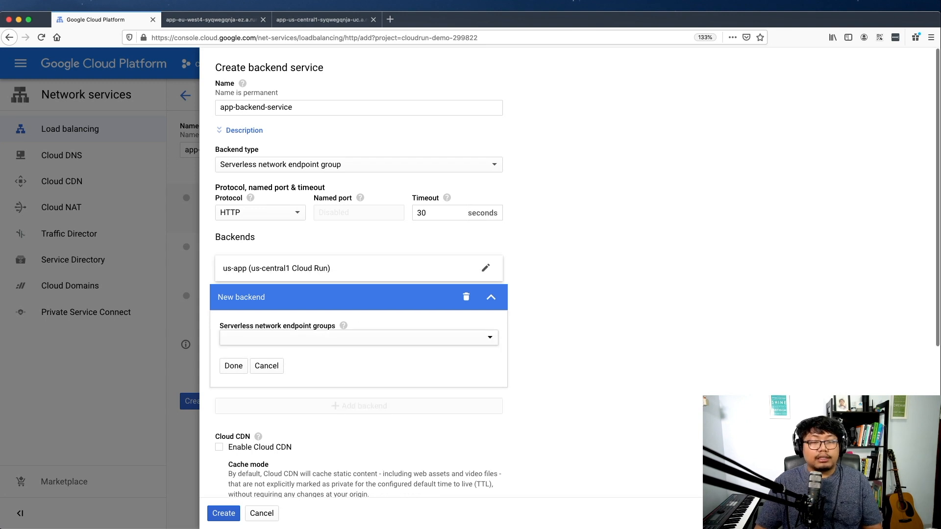
{"action": "left_click", "coordinate": [358, 337]}
{"action": "left_click", "coordinate": [323, 359]}
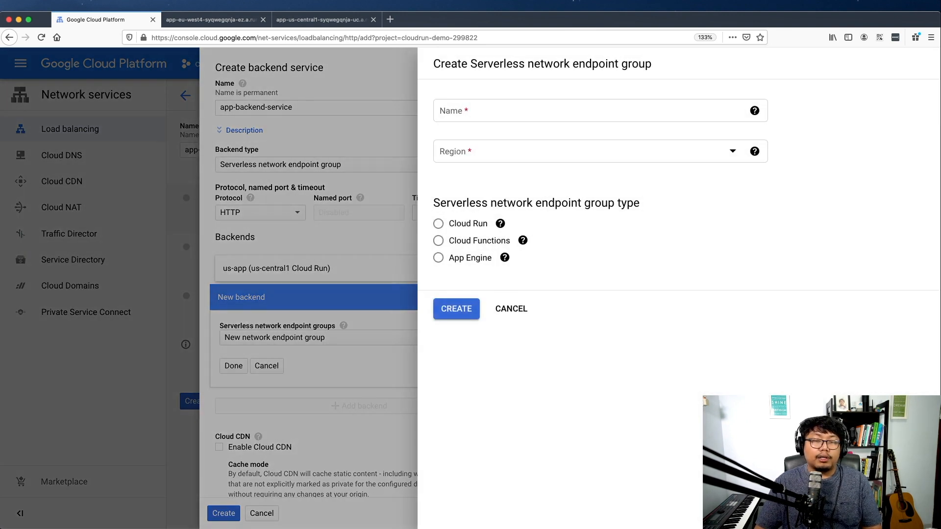
{"action": "left_click", "coordinate": [588, 110]}
{"action": "type", "text": "eu"}
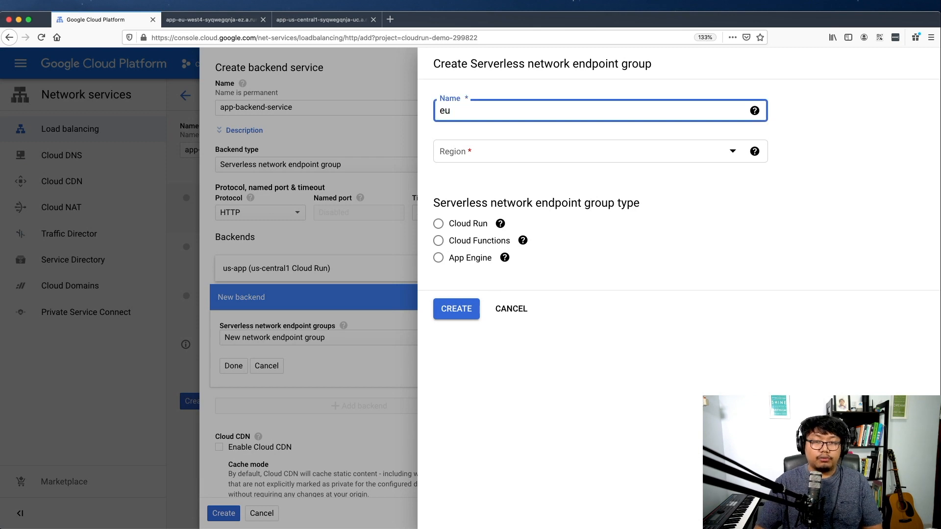
{"action": "left_click", "coordinate": [588, 151]}
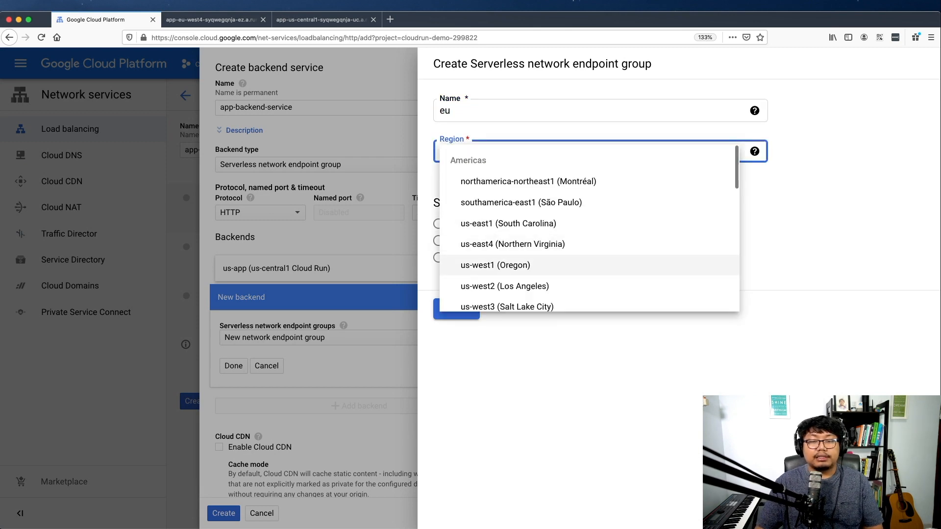
{"action": "scroll", "coordinate": [588, 235], "scroll_direction": "down", "scroll_amount": 5}
{"action": "scroll", "coordinate": [587, 235], "scroll_direction": "up", "scroll_amount": 2}
{"action": "left_click", "coordinate": [513, 253]}
{"action": "left_click", "coordinate": [438, 223]}
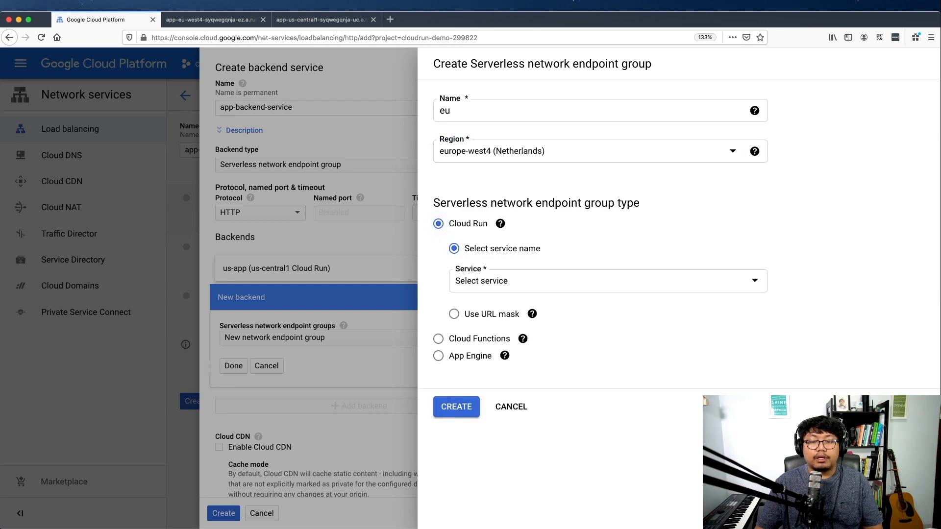
{"action": "left_click", "coordinate": [549, 281]}
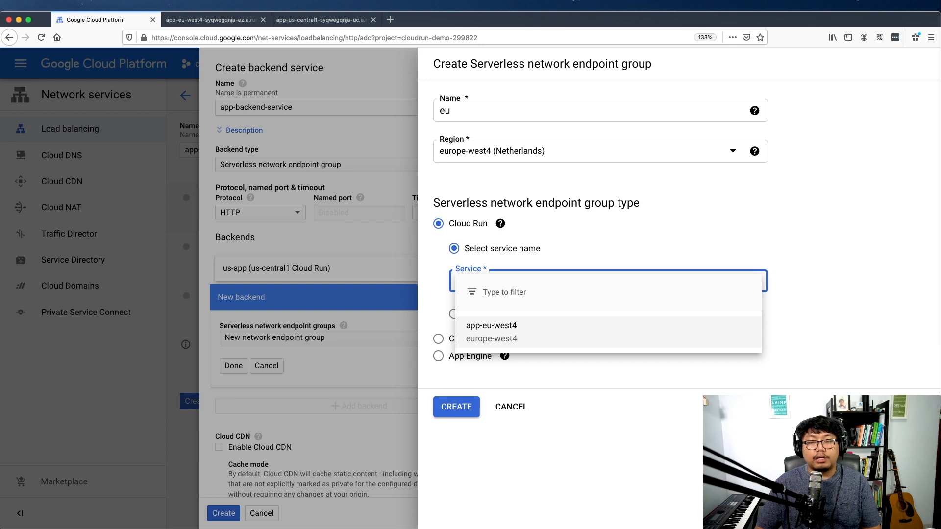
{"action": "left_click", "coordinate": [492, 331]}
{"action": "left_click", "coordinate": [456, 407]}
{"action": "scroll", "coordinate": [359, 272], "scroll_direction": "down", "scroll_amount": 5}
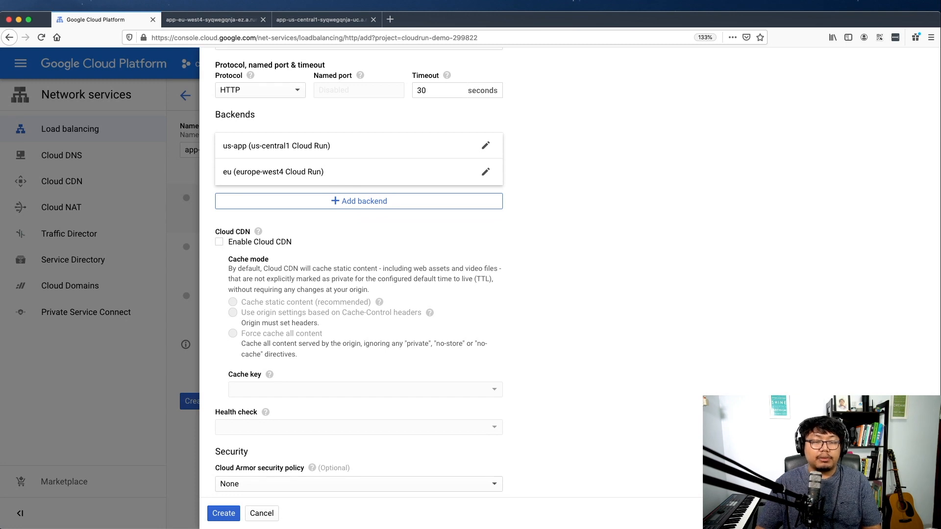
Create the backend service with the us-app and eu backends, and review the load balancer's host and path rules
{"action": "scroll", "coordinate": [358, 272], "scroll_direction": "down", "scroll_amount": 1}
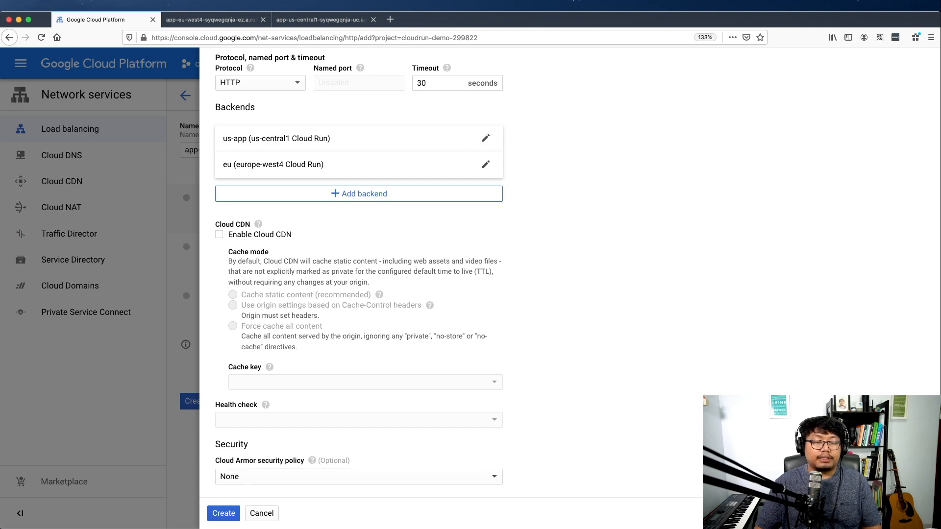
{"action": "left_click", "coordinate": [224, 513]}
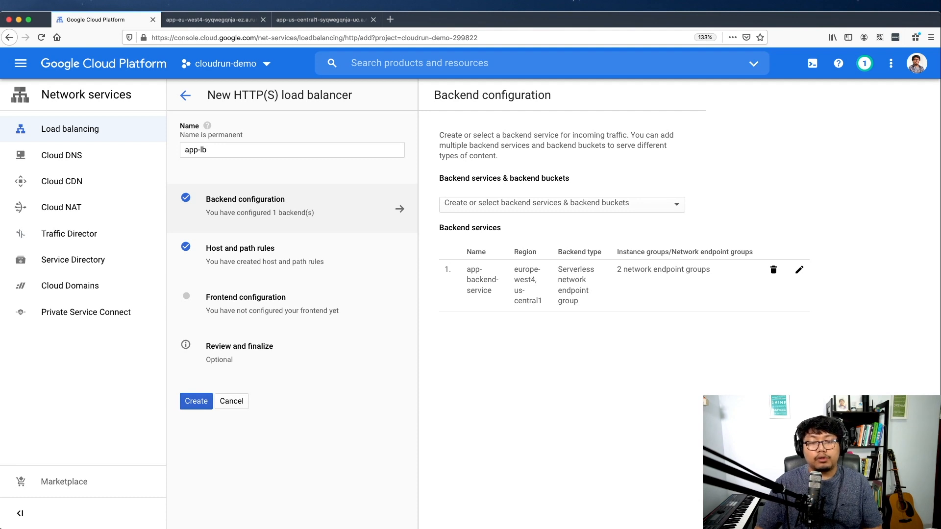
{"action": "left_click", "coordinate": [400, 258]}
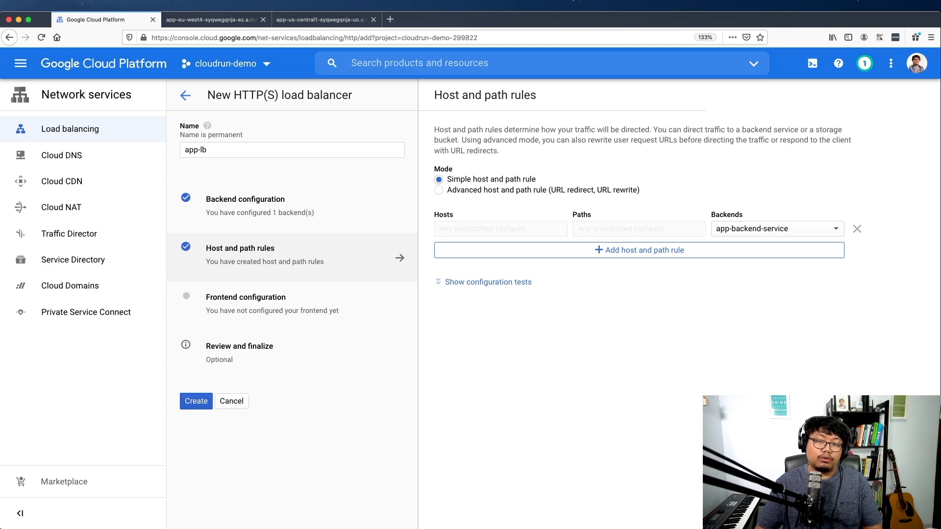
Configure an HTTP frontend named lb-fe with an ephemeral IPv4 address on port 80, and create the load balancer after reviewing it
{"action": "left_click", "coordinate": [400, 307]}
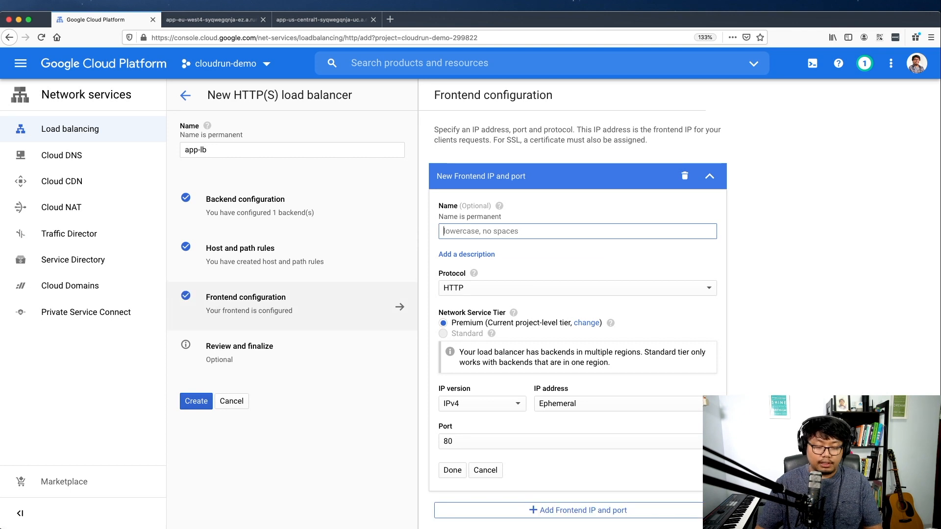
{"action": "type", "text": "lb-fe"}
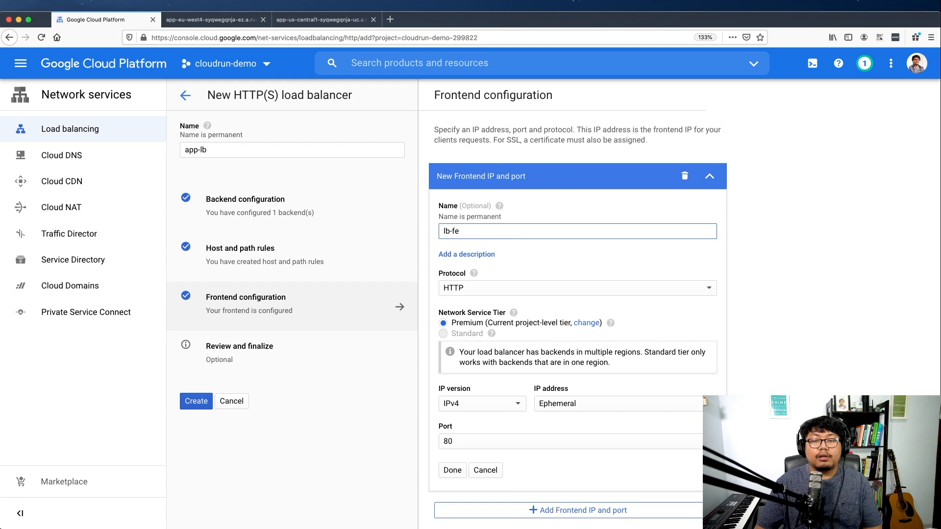
{"action": "left_click", "coordinate": [577, 288]}
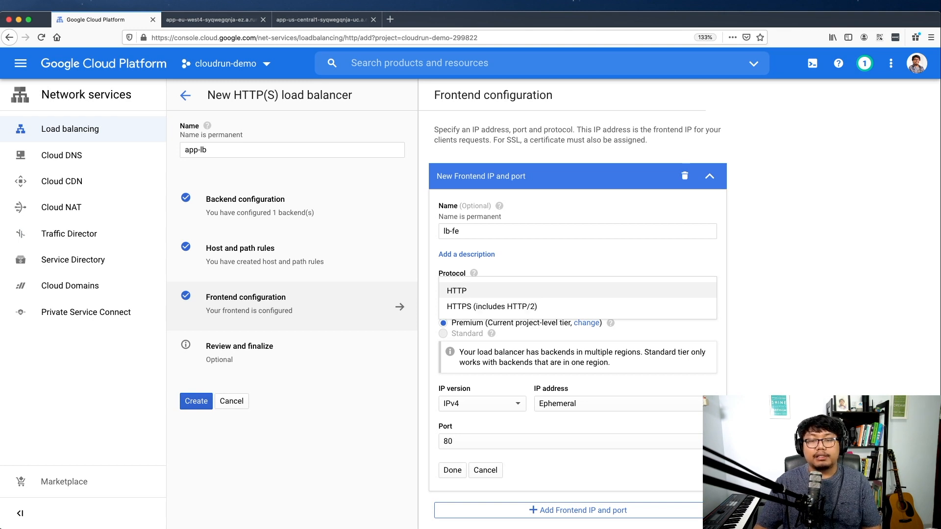
{"action": "left_click", "coordinate": [457, 291]}
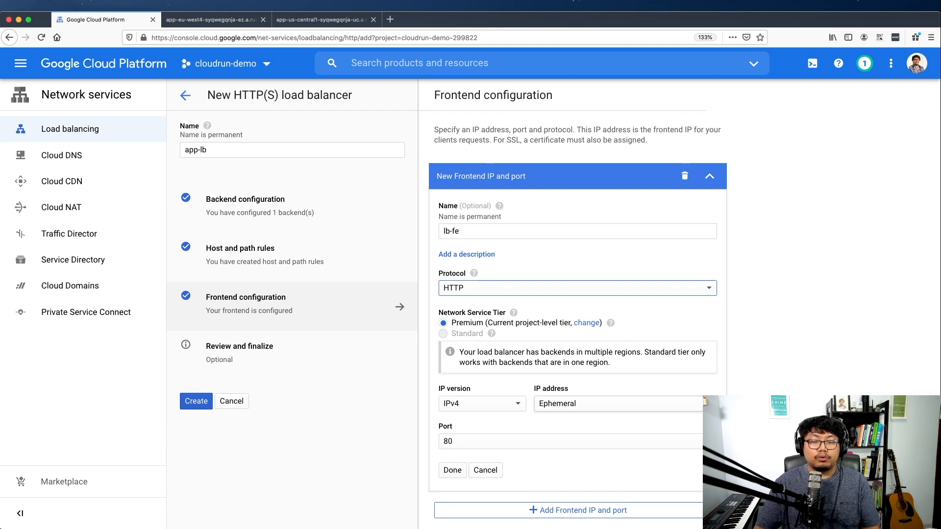
{"action": "scroll", "coordinate": [577, 294], "scroll_direction": "down", "scroll_amount": 1}
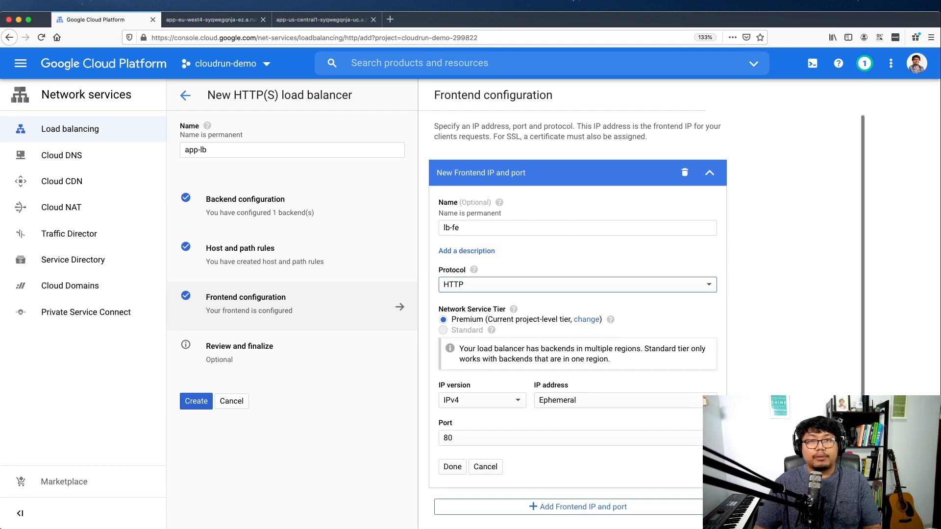
{"action": "scroll", "coordinate": [577, 294], "scroll_direction": "down", "scroll_amount": 1}
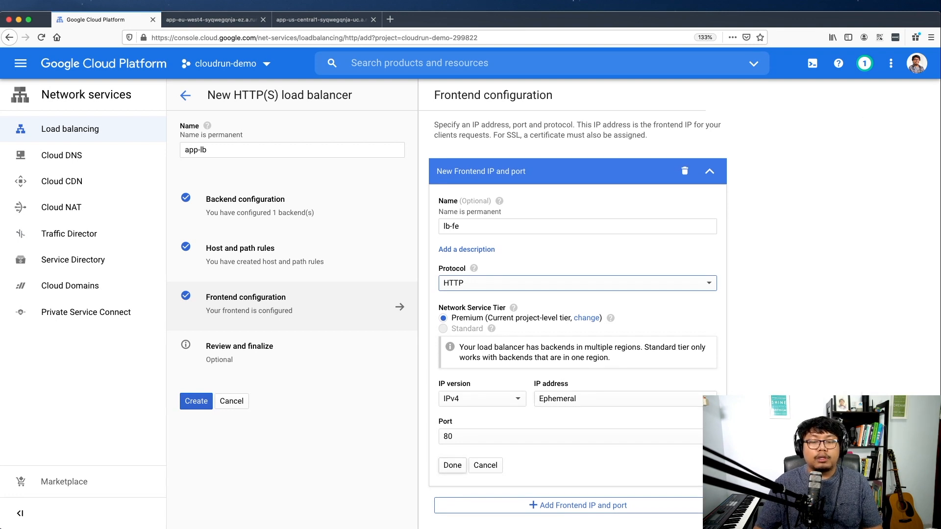
{"action": "left_click", "coordinate": [453, 465]}
{"action": "left_click", "coordinate": [294, 352]}
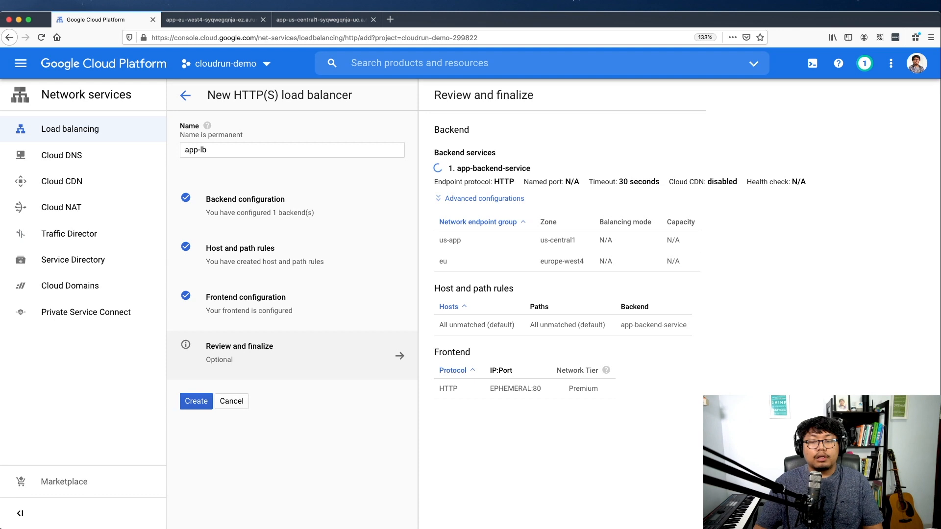
{"action": "left_click", "coordinate": [196, 402]}
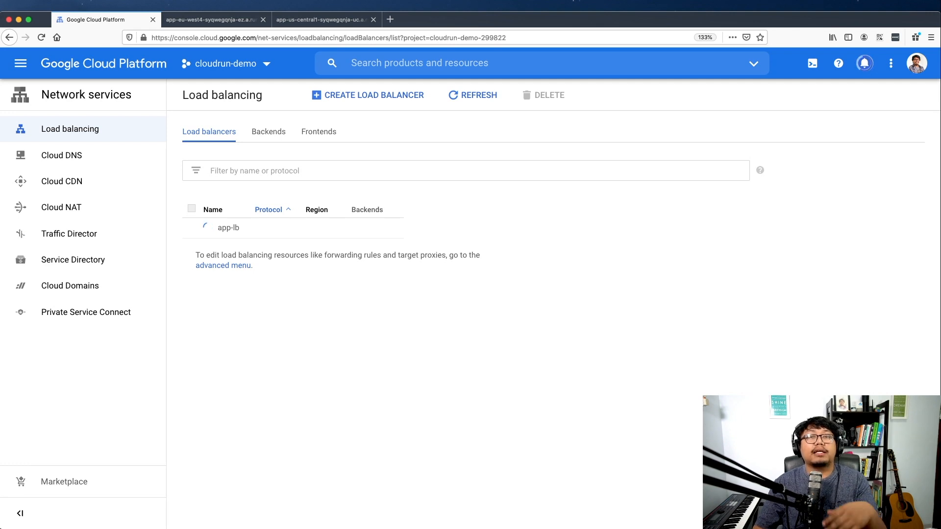
Start a new Compute Engine VM instance named us-instance in the us-east1 (South Carolina) region
{"action": "left_click", "coordinate": [20, 63]}
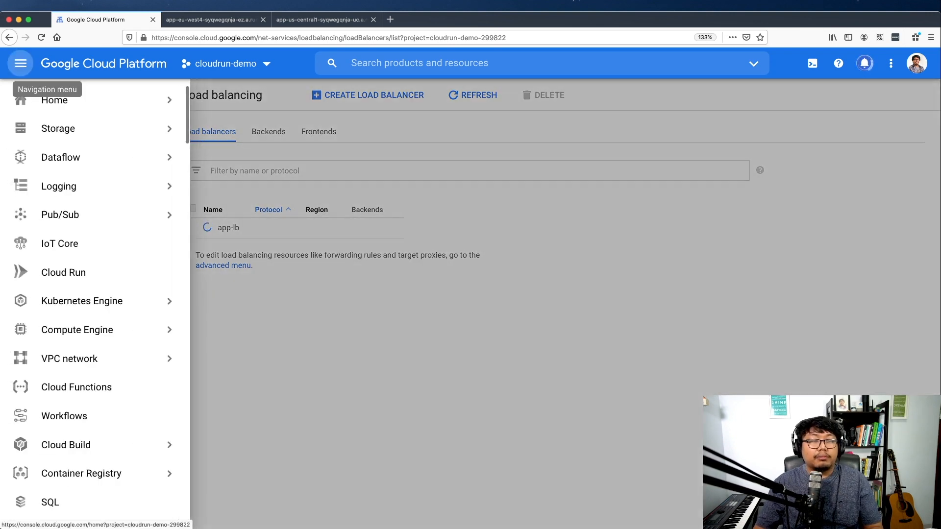
{"action": "scroll", "coordinate": [98, 181], "scroll_direction": "down", "scroll_amount": 3}
{"action": "mouse_move", "coordinate": [98, 197]}
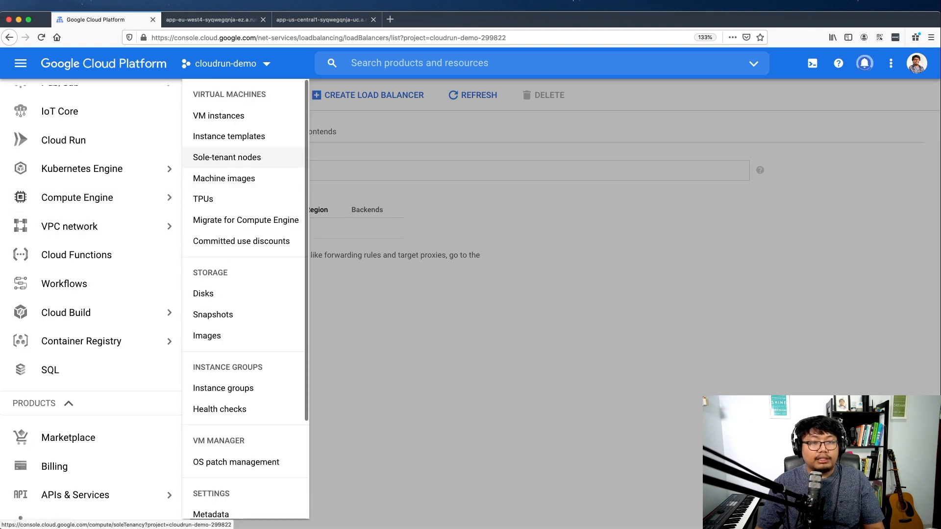
{"action": "left_click", "coordinate": [219, 116]}
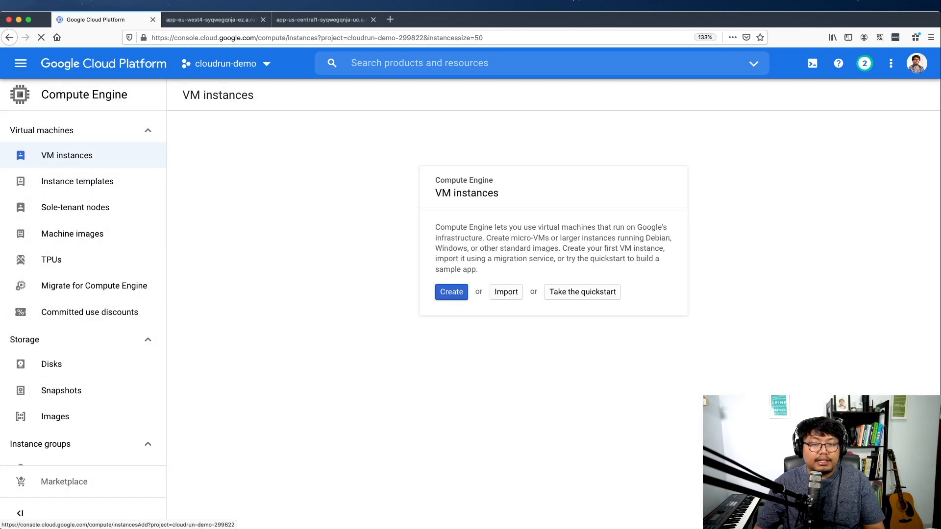
{"action": "left_click", "coordinate": [450, 292]}
{"action": "key", "text": "super+a"}
{"action": "type", "text": "u"}
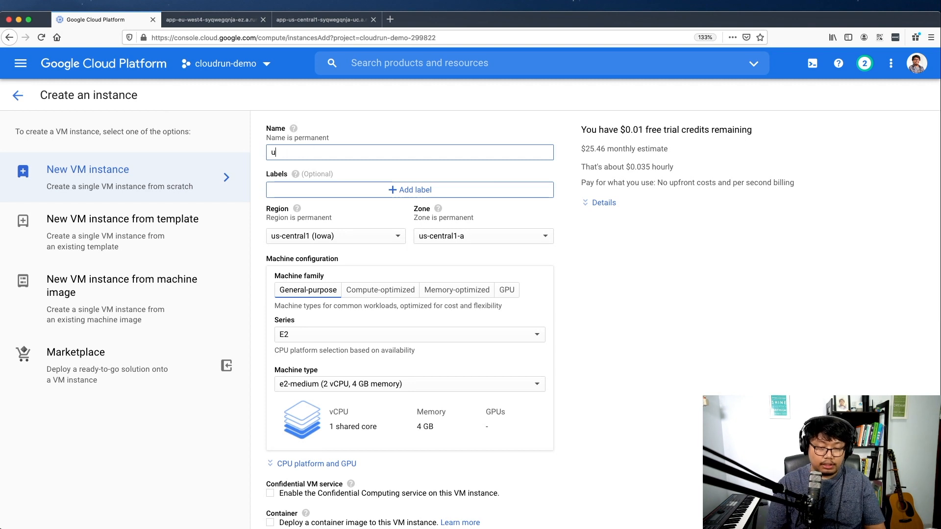
{"action": "type", "text": "s-instance"}
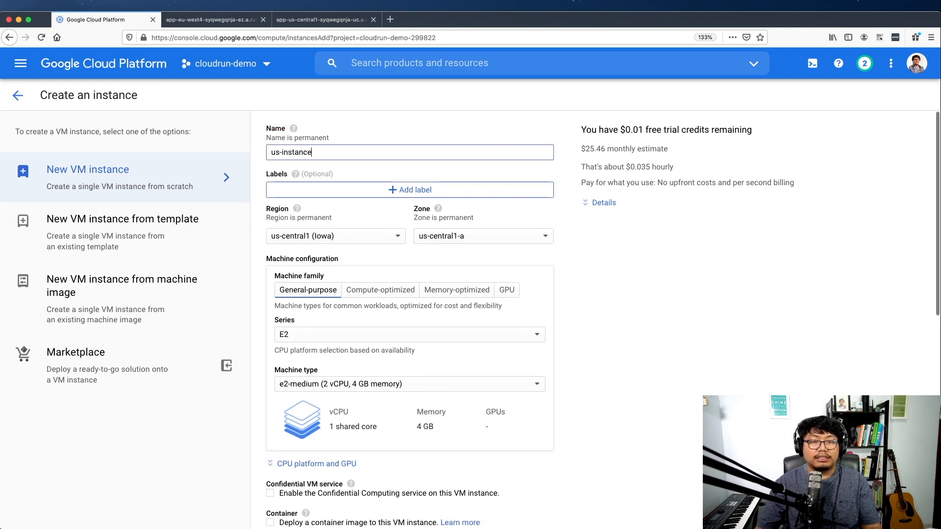
{"action": "left_click", "coordinate": [335, 236]}
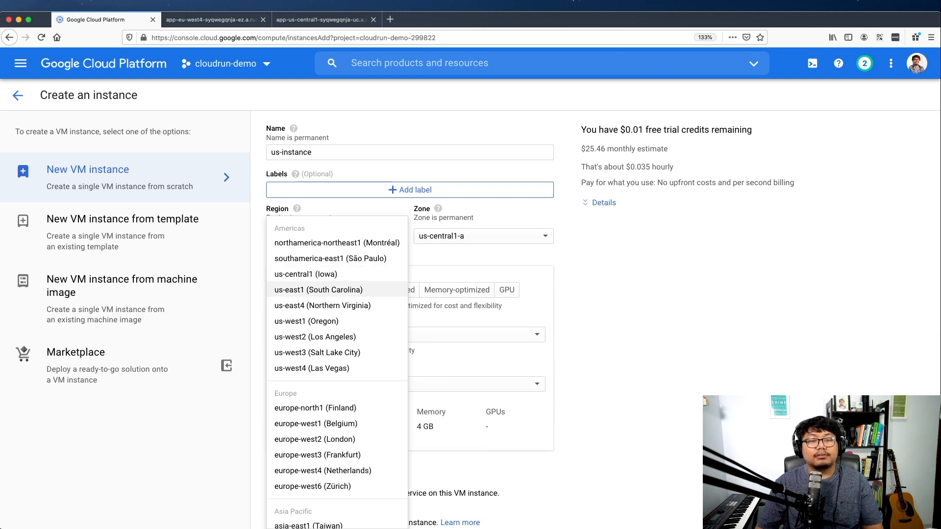
{"action": "left_click", "coordinate": [318, 290]}
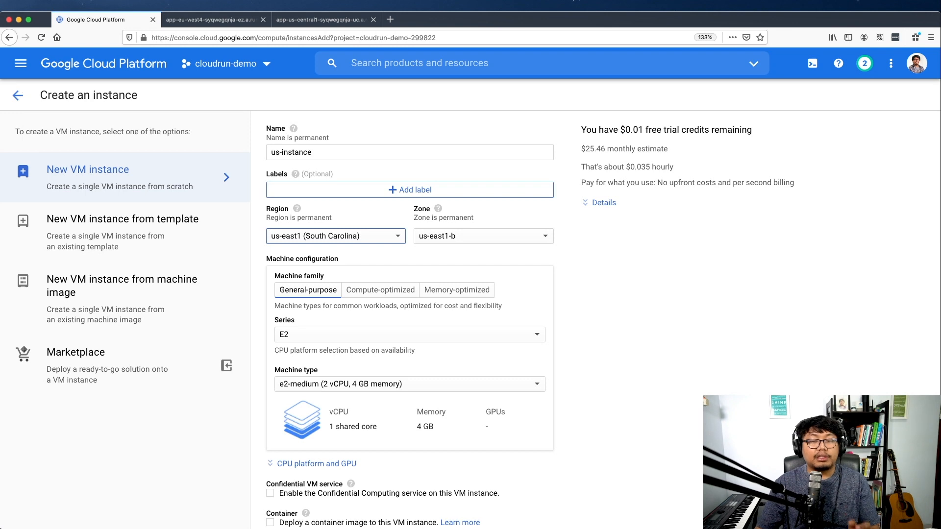
Set us-instance to the N1 series with the f1-micro machine type, and create the VM
{"action": "left_click", "coordinate": [421, 335]}
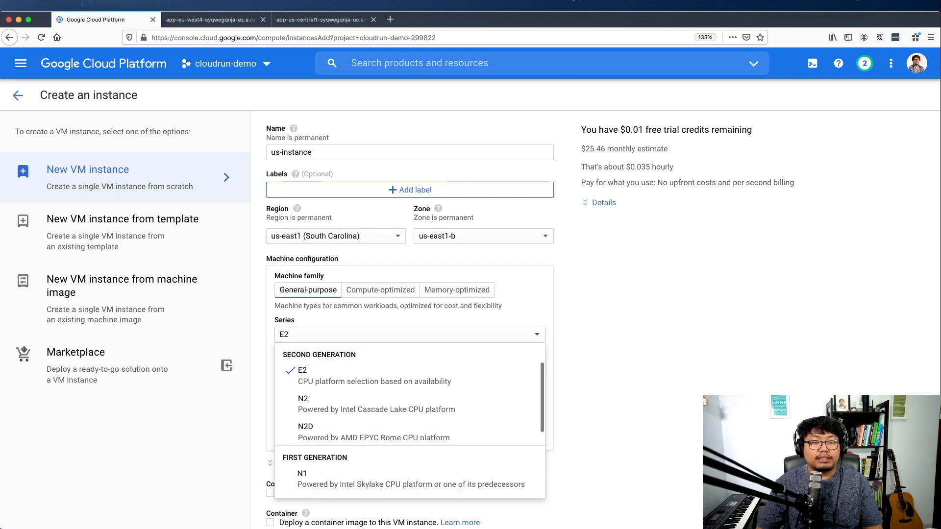
{"action": "left_click", "coordinate": [411, 478]}
{"action": "left_click", "coordinate": [410, 386]}
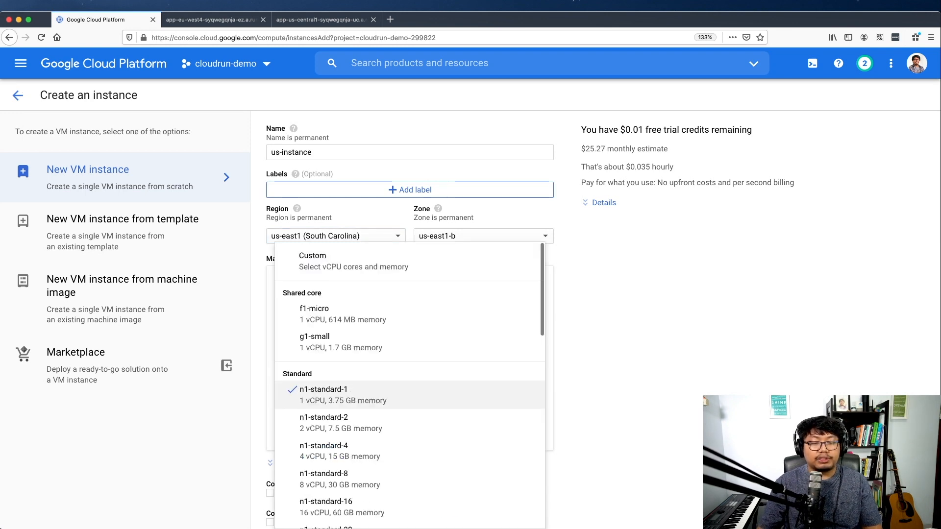
{"action": "left_click", "coordinate": [343, 314]}
{"action": "scroll", "coordinate": [410, 319], "scroll_direction": "down", "scroll_amount": 7}
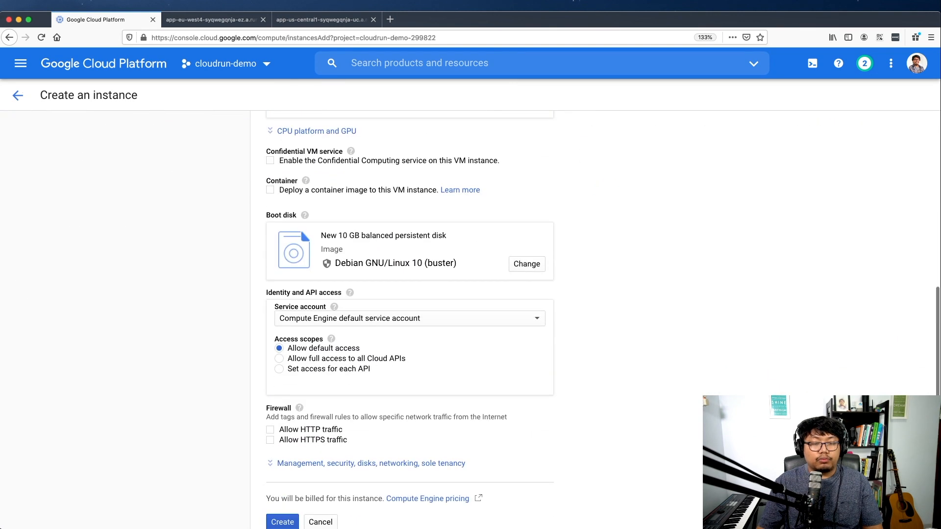
{"action": "scroll", "coordinate": [409, 318], "scroll_direction": "down", "scroll_amount": 3}
{"action": "left_click", "coordinate": [282, 450]}
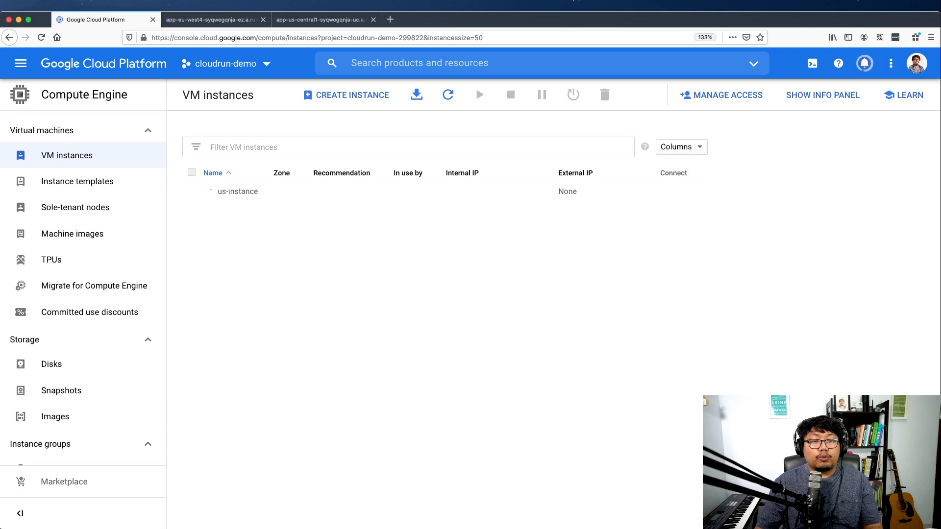
Start a second VM instance named eu-instance in the europe-west3 (Frankfurt) region
{"action": "left_click", "coordinate": [349, 95]}
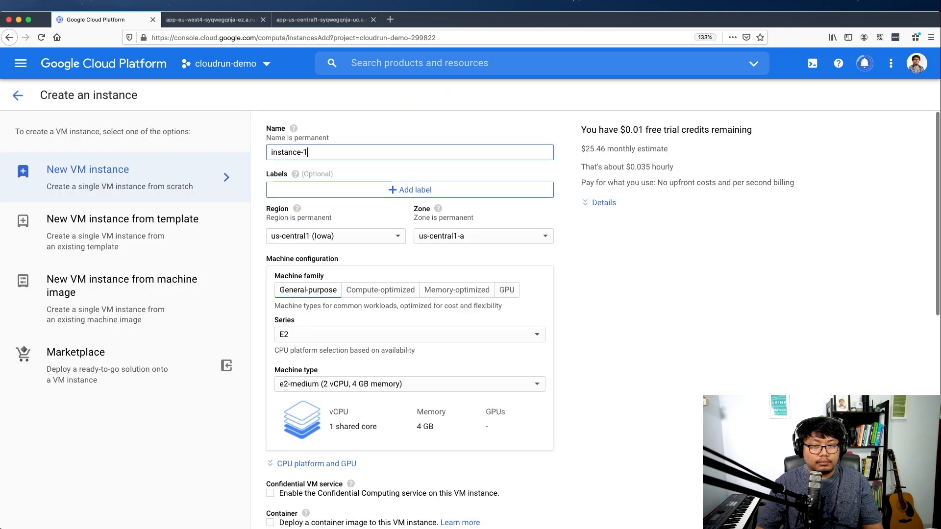
{"action": "key", "text": "super+a"}
{"action": "type", "text": "eu-instance"}
{"action": "left_click", "coordinate": [336, 236]}
{"action": "scroll", "coordinate": [318, 412], "scroll_direction": "down", "scroll_amount": 3}
{"action": "left_click", "coordinate": [317, 391]}
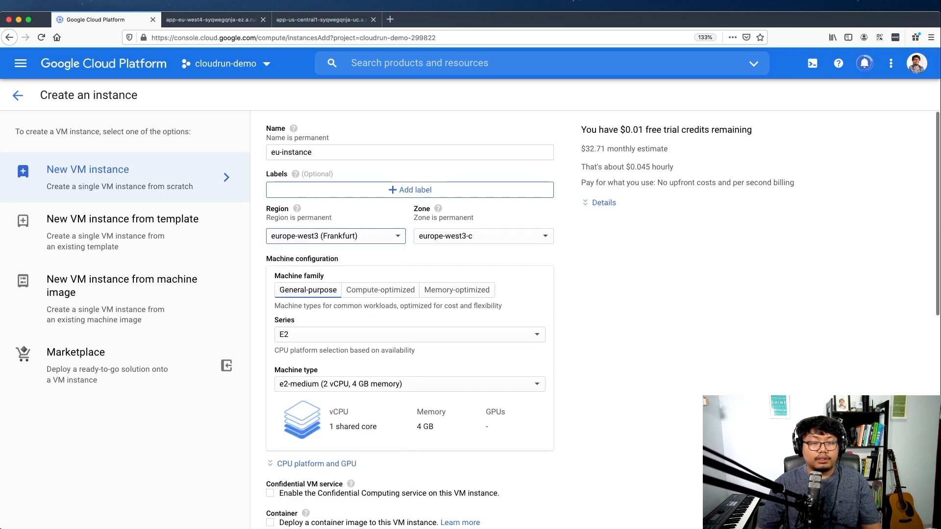
Set eu-instance to the N1 series with the f1-micro machine type, and create the VM
{"action": "left_click", "coordinate": [409, 334]}
{"action": "left_click", "coordinate": [343, 453]}
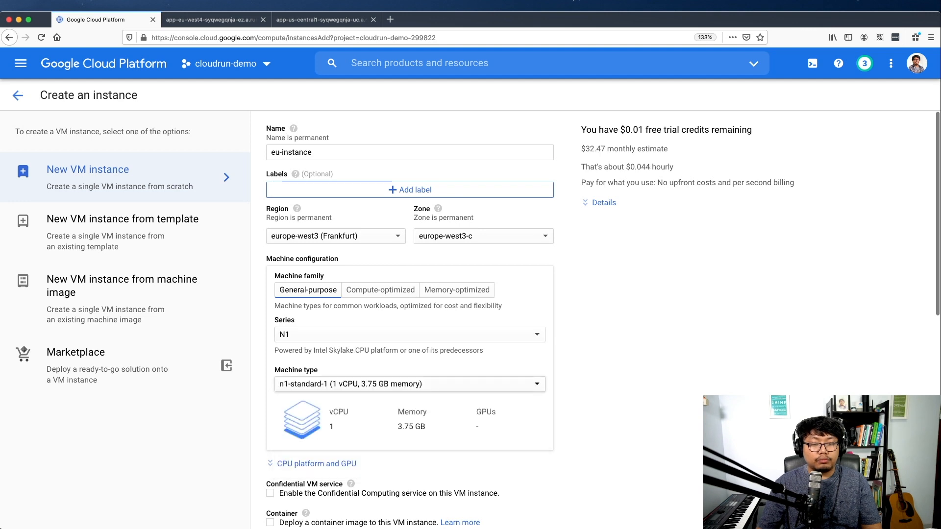
{"action": "scroll", "coordinate": [343, 392], "scroll_direction": "down", "scroll_amount": 1}
{"action": "left_click", "coordinate": [352, 355]}
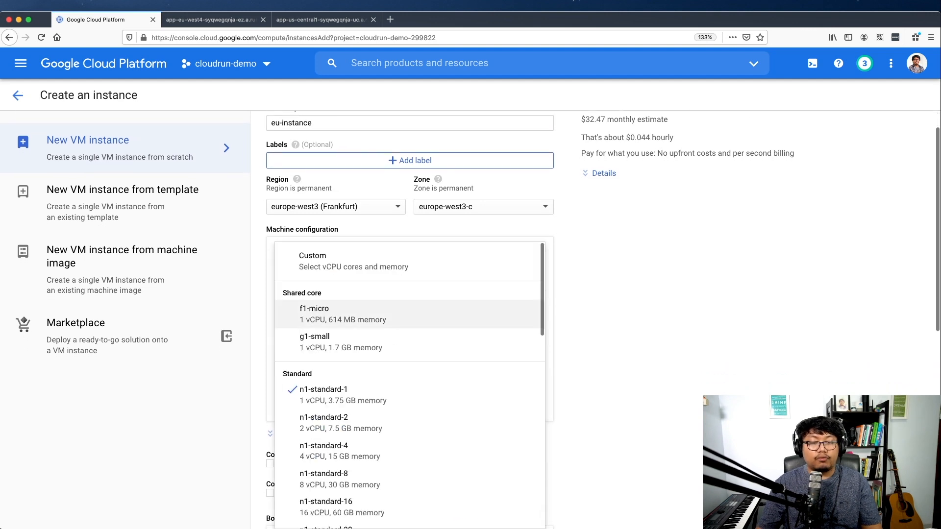
{"action": "left_click", "coordinate": [314, 314]}
{"action": "scroll", "coordinate": [343, 314], "scroll_direction": "down", "scroll_amount": 8}
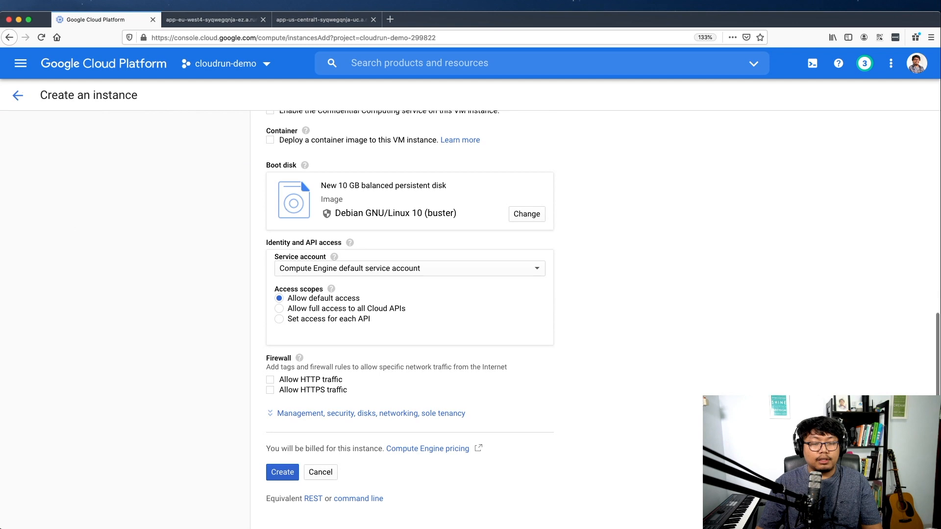
{"action": "left_click", "coordinate": [282, 472]}
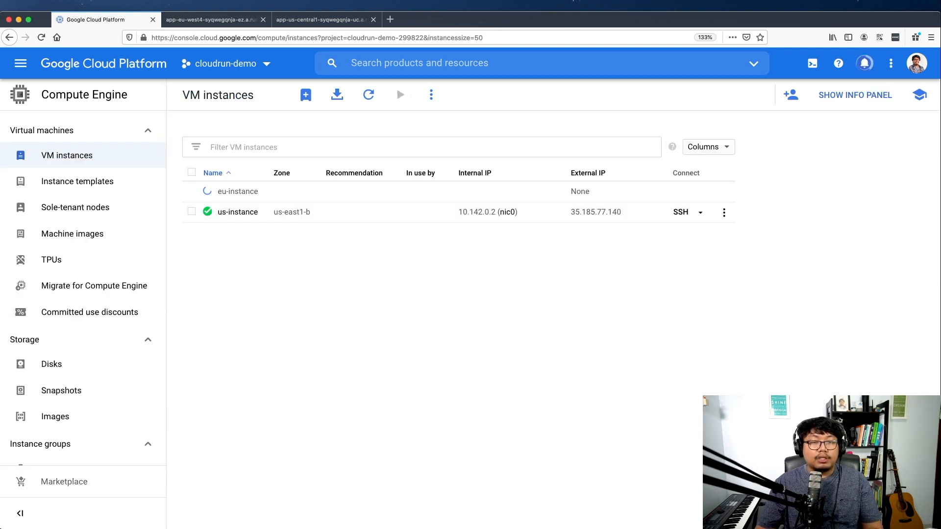
Open the details of load balancer app-lb and load its frontend IP address in a new browser tab to check which region responds
{"action": "left_click", "coordinate": [20, 63]}
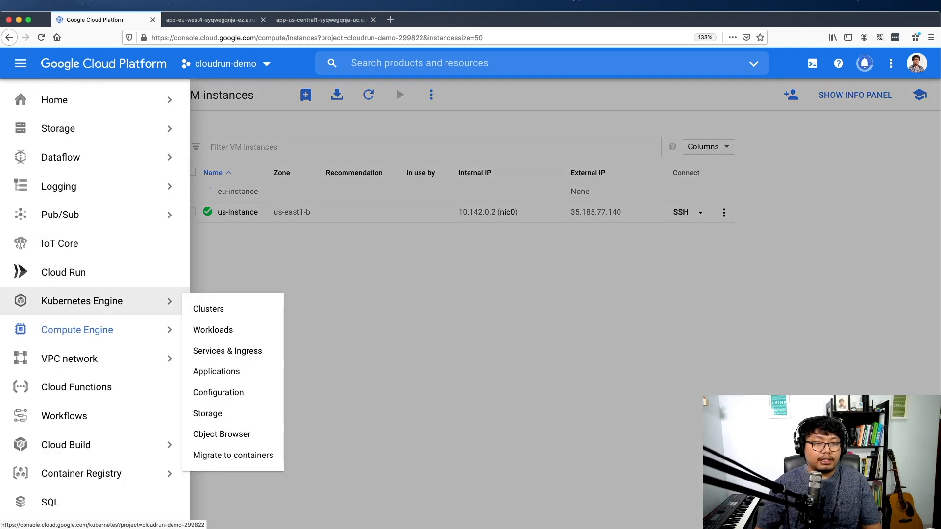
{"action": "scroll", "coordinate": [98, 219], "scroll_direction": "down", "scroll_amount": 3}
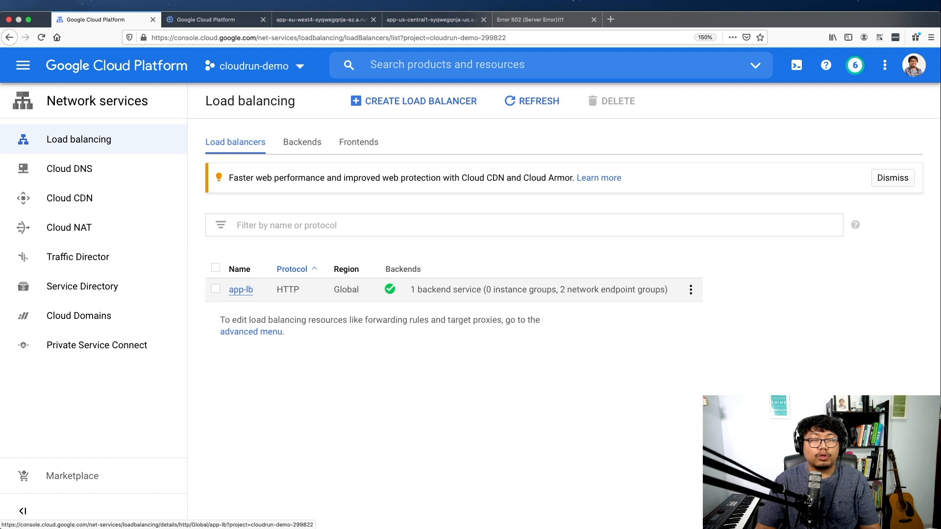
{"action": "left_click", "coordinate": [241, 289]}
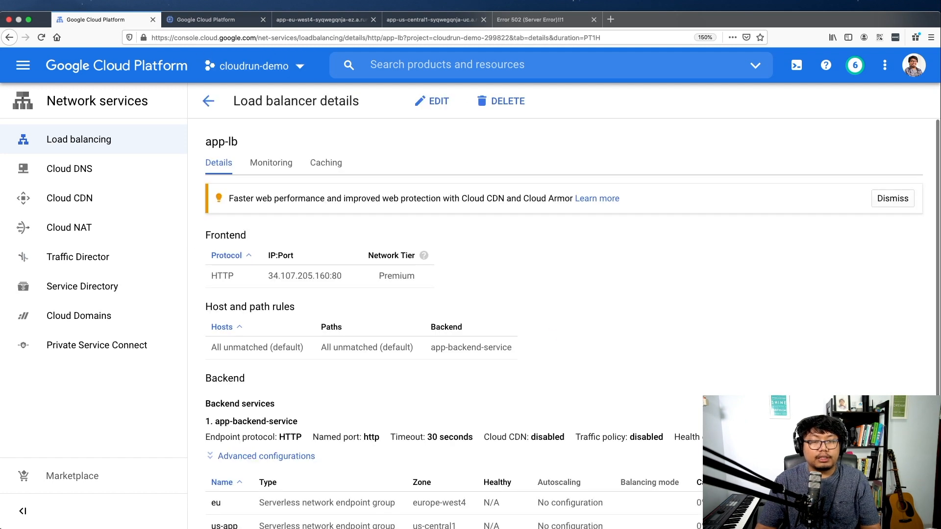
{"action": "triple_click", "coordinate": [304, 276]}
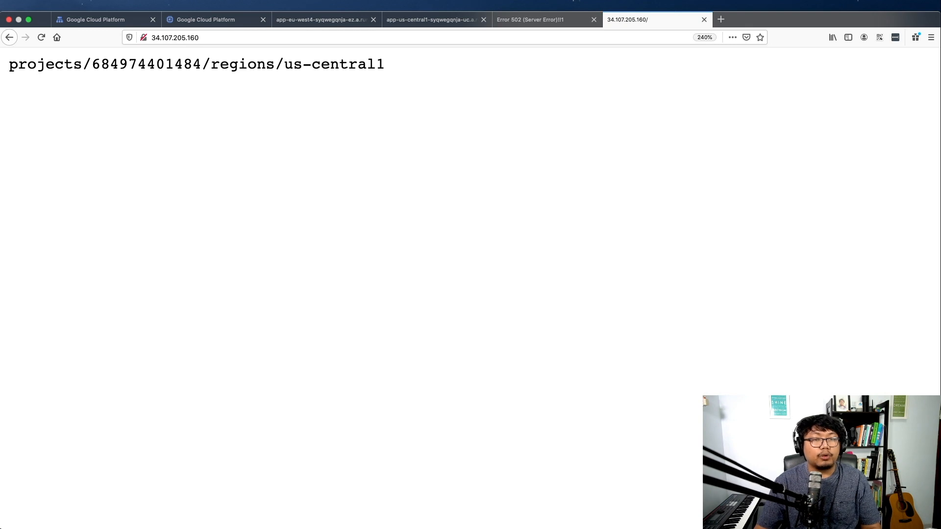
{"action": "left_click_drag", "start_coordinate": [285, 65], "coordinate": [385, 65]}
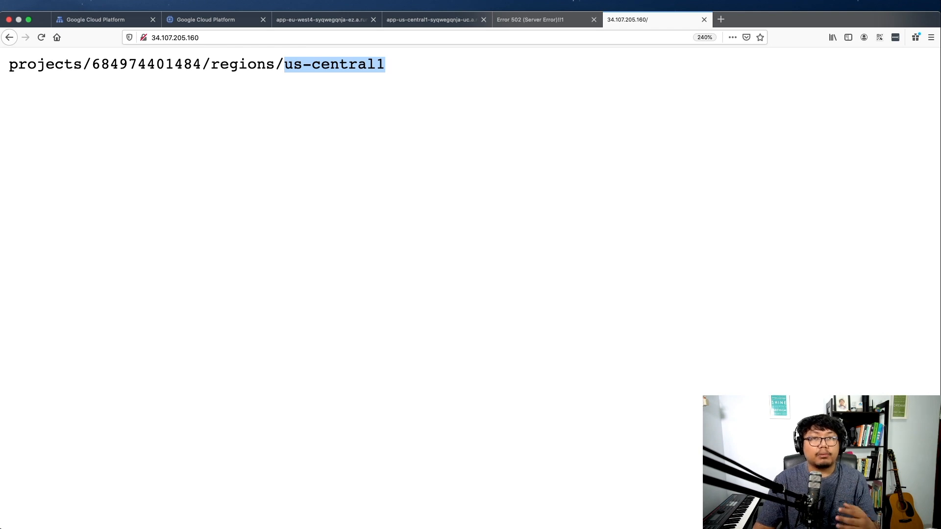
Return to the VM instances list and open an SSH session to us-instance
{"action": "key", "text": "super+2"}
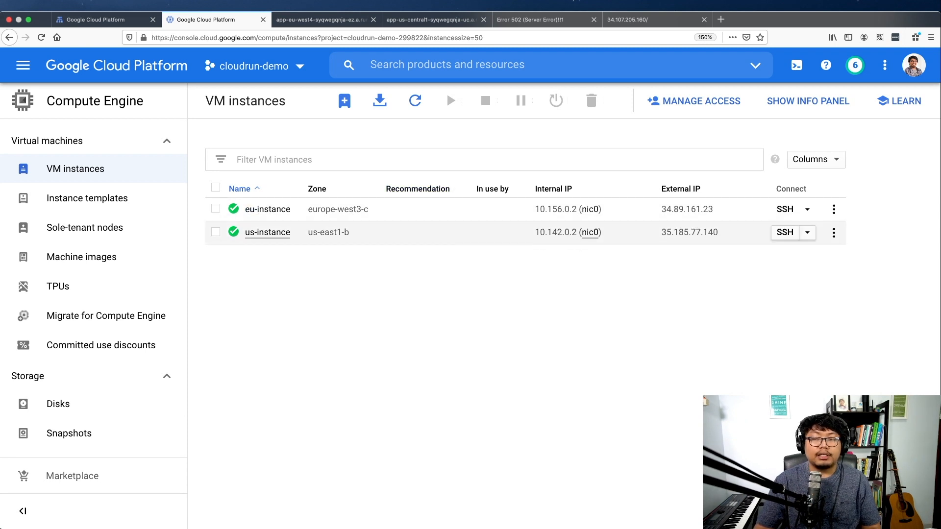
{"action": "left_click", "coordinate": [784, 232]}
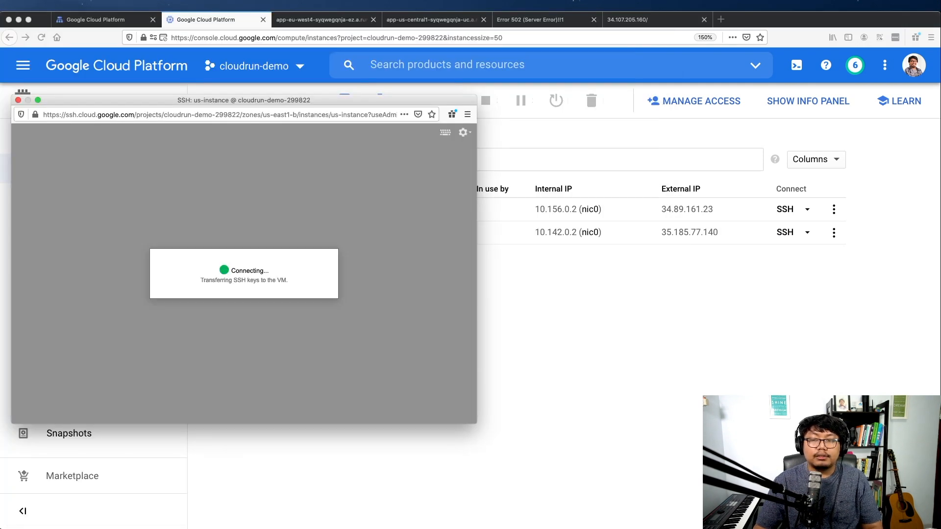
Open an SSH session to eu-instance and arrange its window side by side with the us-instance terminal
{"action": "left_click", "coordinate": [446, 92]}
{"action": "left_click", "coordinate": [785, 209]}
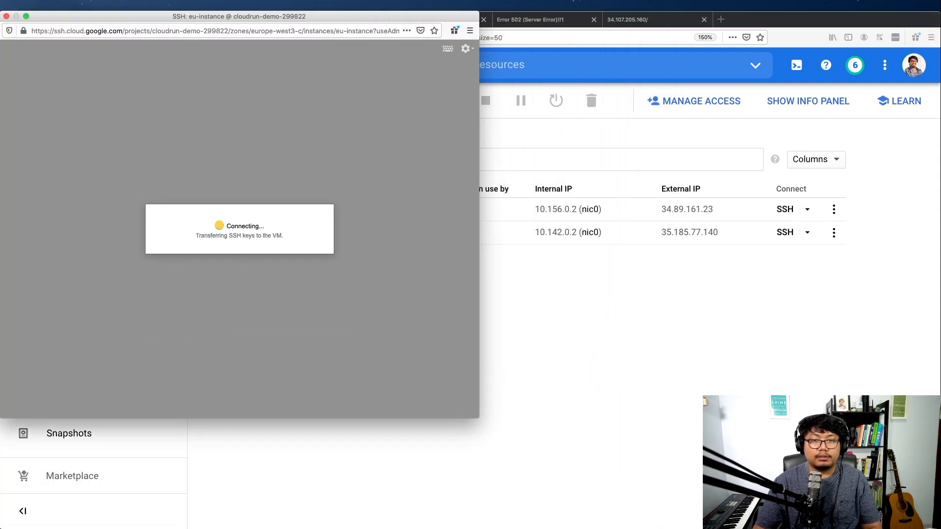
{"action": "left_click_drag", "start_coordinate": [196, 16], "coordinate": [634, 66]}
{"action": "key", "text": "ctrl+Up"}
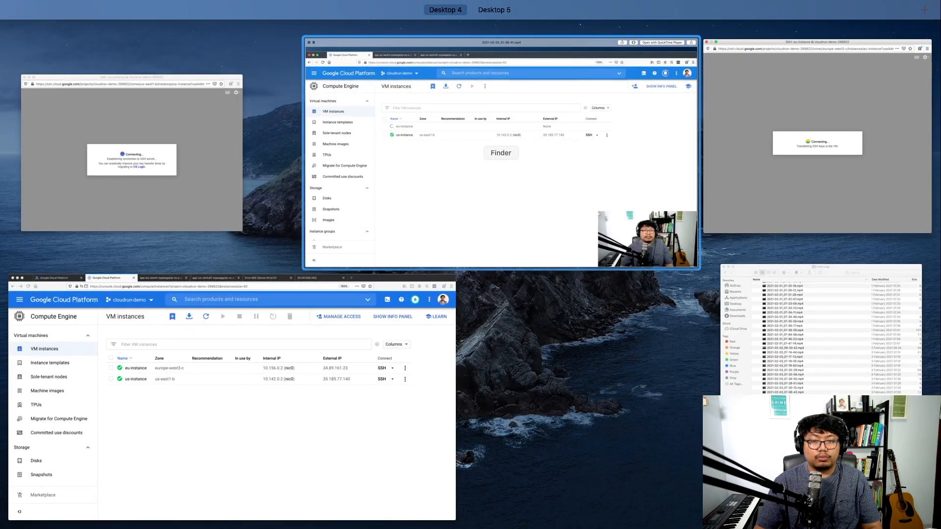
{"action": "left_click", "coordinate": [157, 154]}
{"action": "left_click_drag", "start_coordinate": [563, 65], "coordinate": [604, 65]}
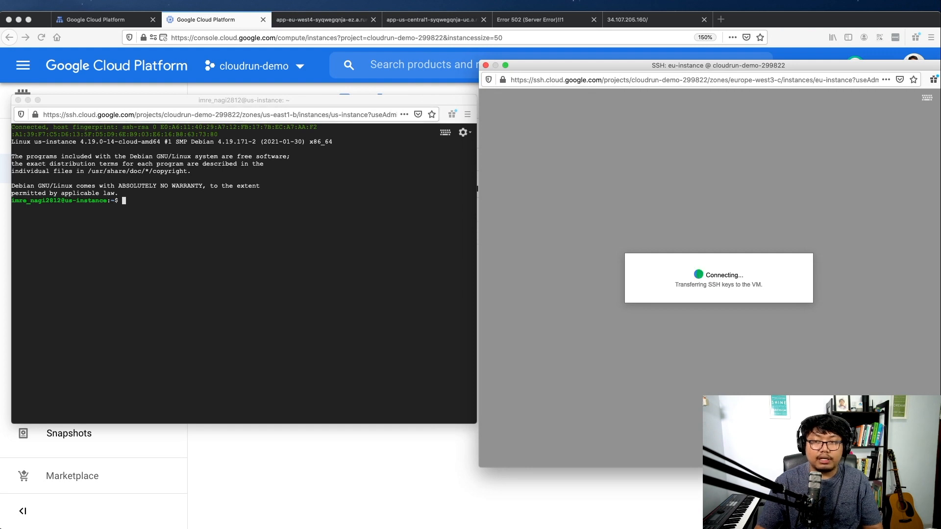
Request the load balancer at 34.107.205.160:80 with curl from the us-instance terminal
{"action": "left_click", "coordinate": [477, 189]}
{"action": "type", "text": "curl 34.107.205.160:80"}
{"action": "key", "text": "Return"}
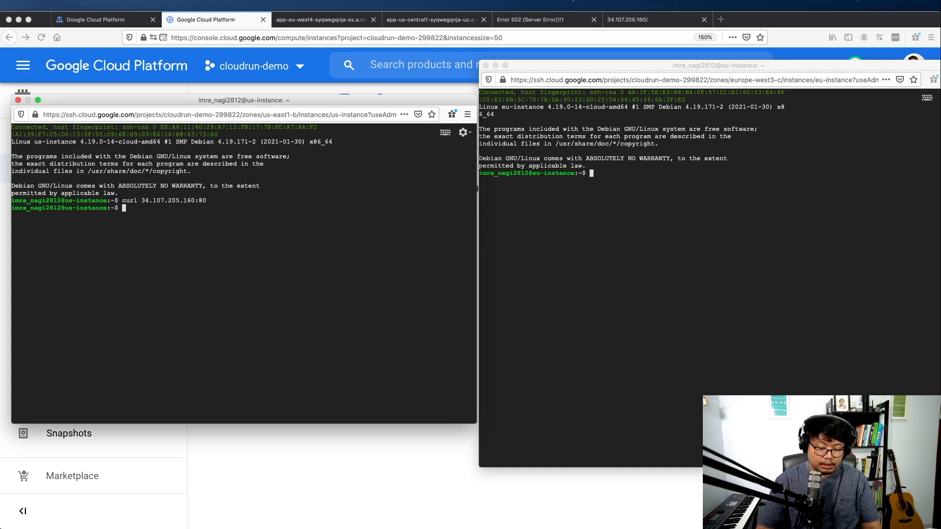
Enlarge the us-instance terminal text and repeat the curl request to 34.107.205.160:80 to check which region responds
{"action": "key", "text": "ctrl+plus"}
{"action": "key", "text": "ctrl+plus"}
{"action": "type", "text": "curl 34.107.205.160:80 ."}
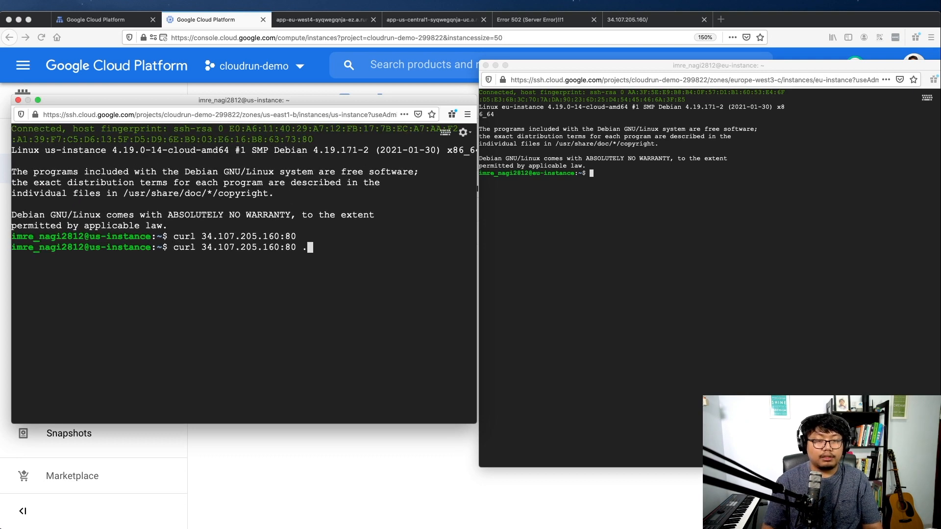
{"action": "key", "text": "BackSpace"}
{"action": "key", "text": "Return"}
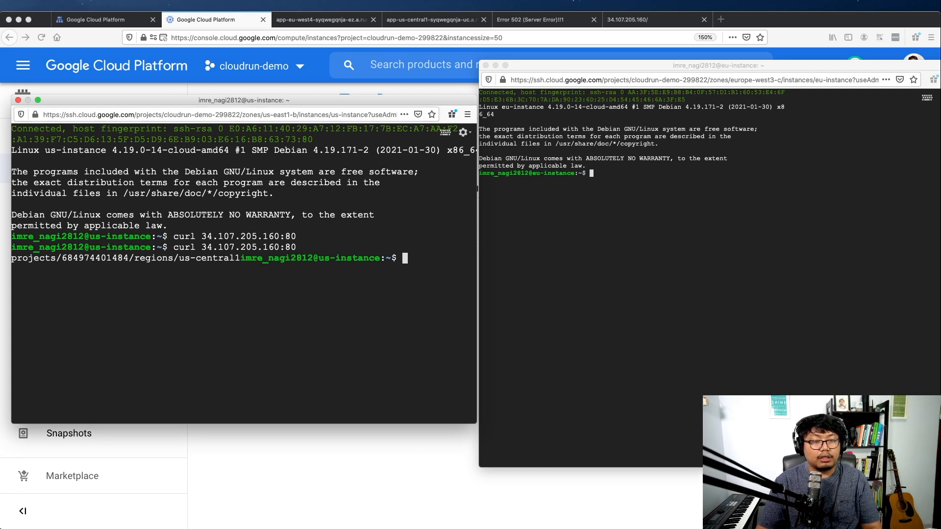
{"action": "left_click_drag", "start_coordinate": [179, 258], "coordinate": [241, 258]}
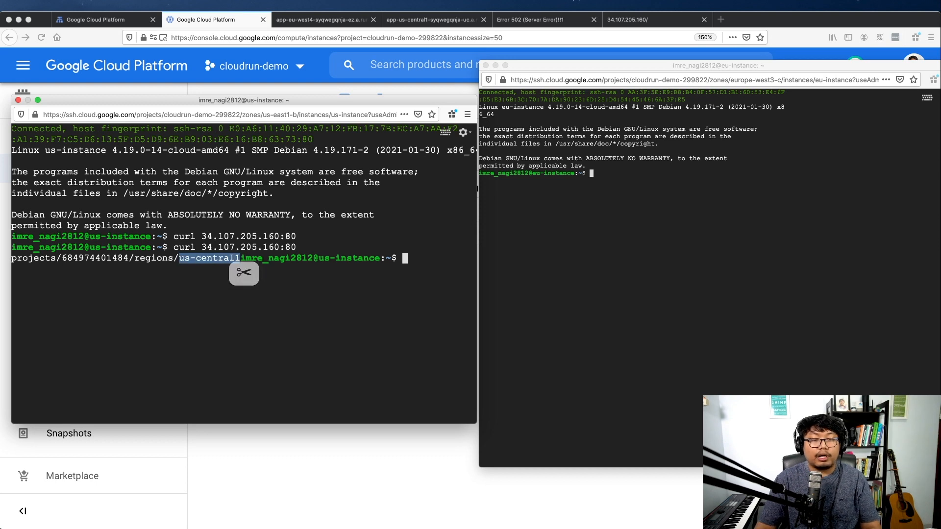
{"action": "left_click", "coordinate": [241, 258]}
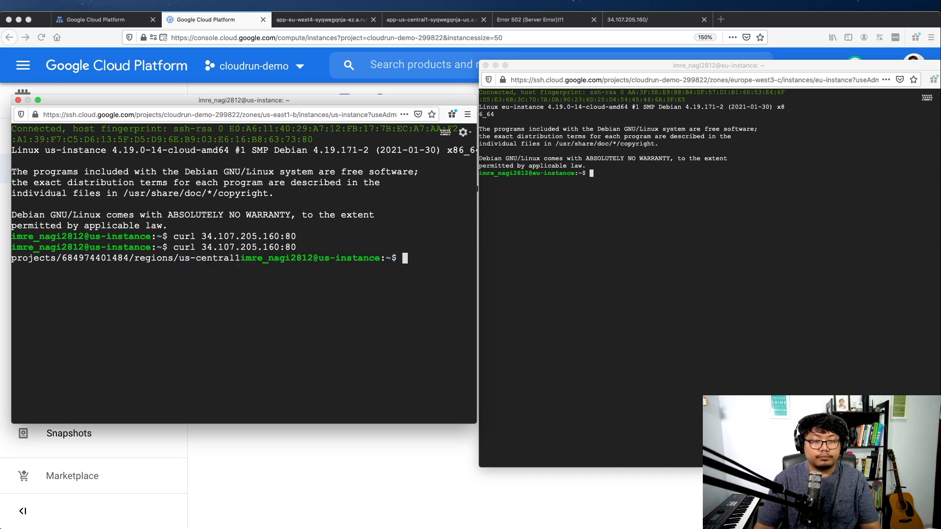
Copy the address 34.107.205.160:80 from the us-instance terminal and request it with curl in the eu-instance terminal, using larger text
{"action": "left_click_drag", "start_coordinate": [201, 247], "coordinate": [301, 248]}
{"action": "key", "text": "super+c"}
{"action": "left_click", "coordinate": [591, 206]}
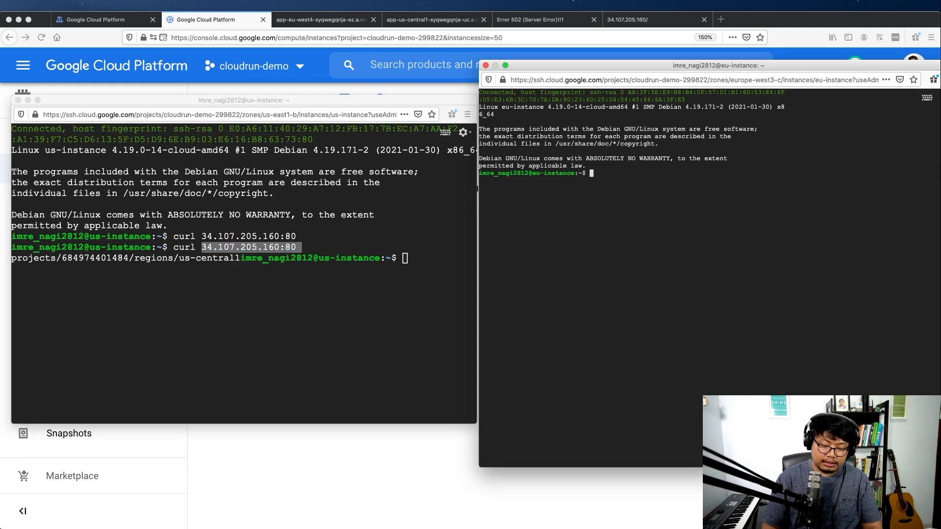
{"action": "key", "text": "ctrl+equal"}
{"action": "key", "text": "ctrl+equal"}
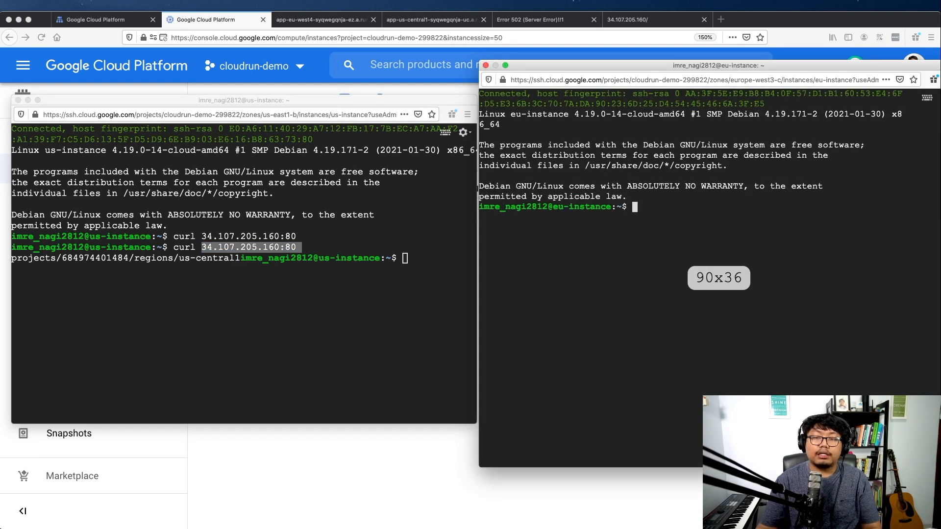
{"action": "type", "text": "curl"}
{"action": "key", "text": "super+v"}
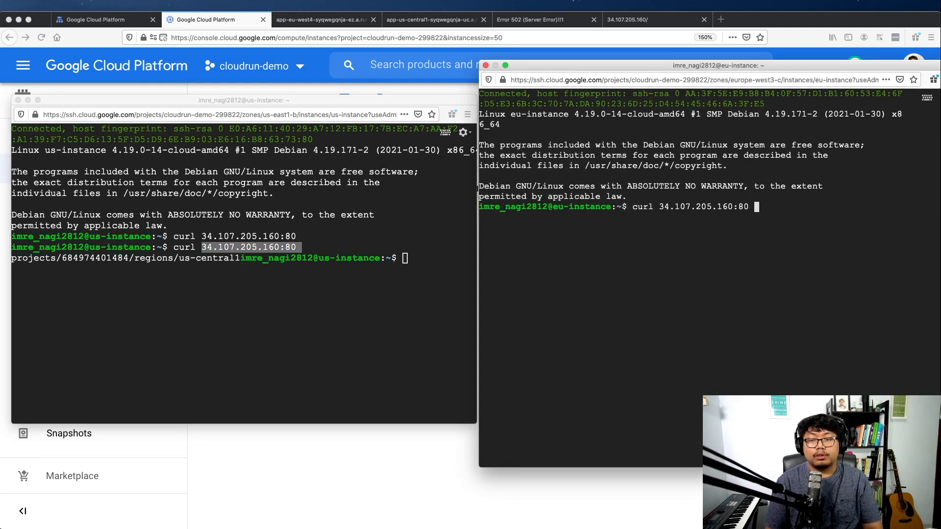
{"action": "key", "text": "BackSpace"}
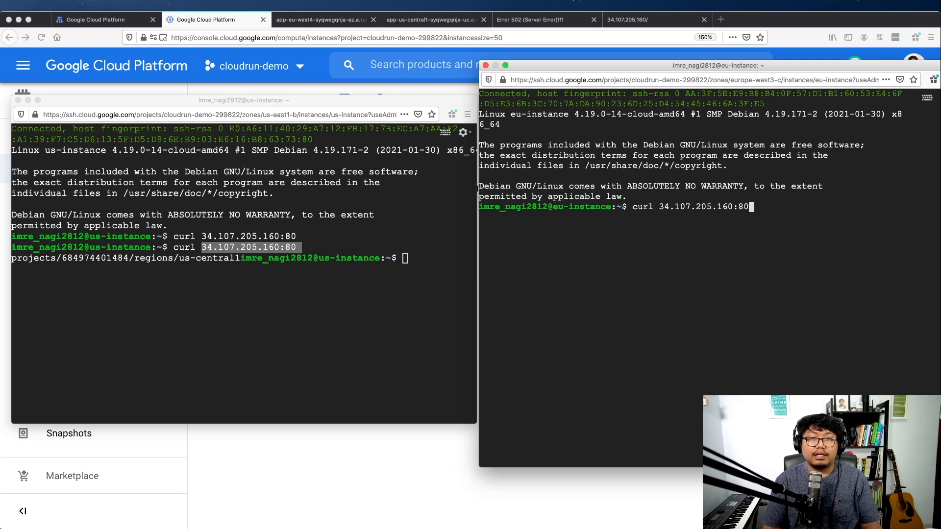
{"action": "key", "text": "Return"}
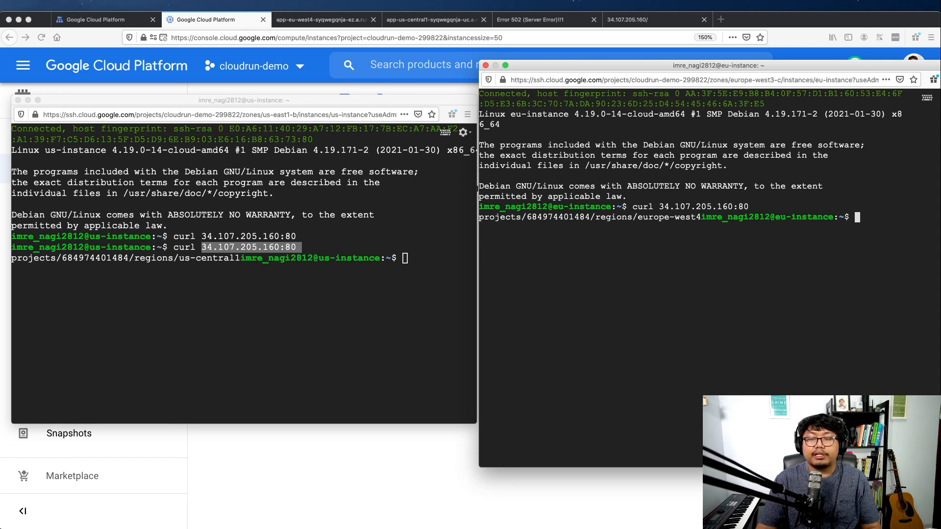
Highlight the region returned on eu-instance, then enlarge its terminal text further and rerun the same curl request
{"action": "left_click_drag", "start_coordinate": [636, 217], "coordinate": [701, 217]}
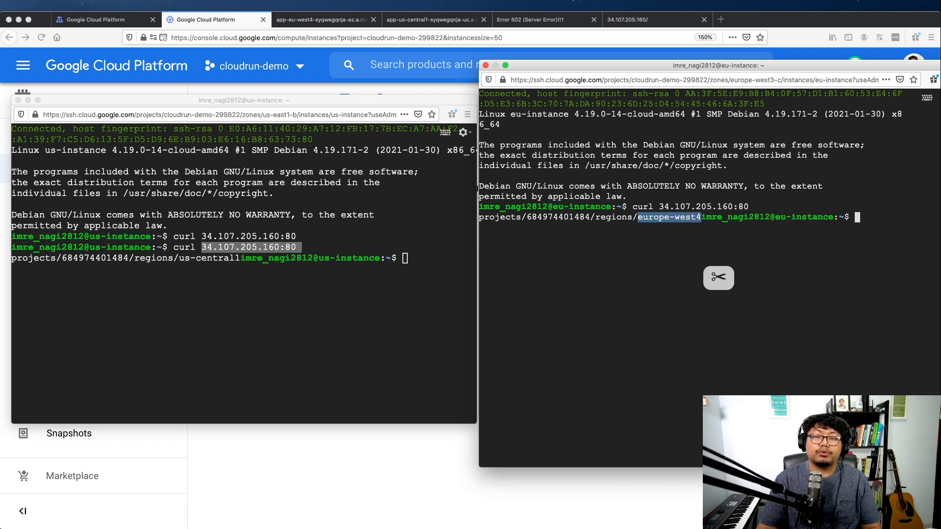
{"action": "key", "text": "super+equal"}
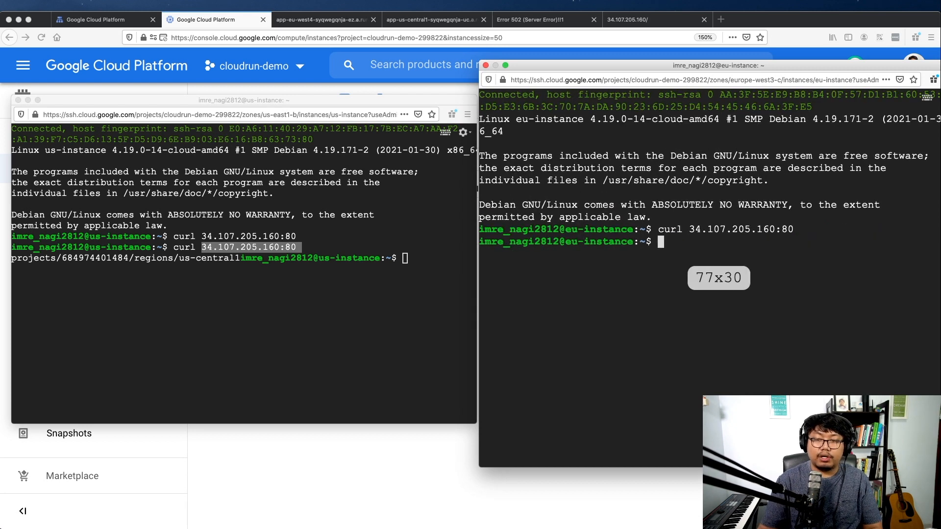
{"action": "key", "text": "Up"}
{"action": "key", "text": "Return"}
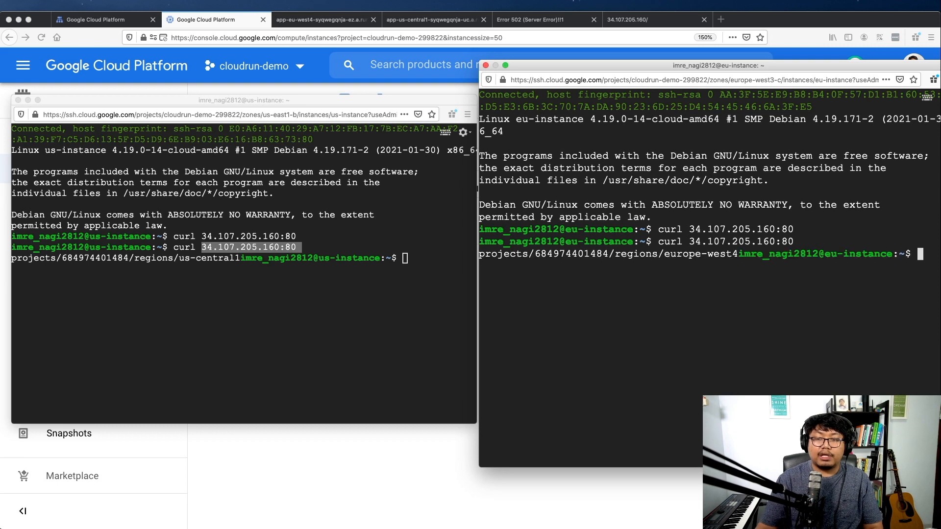